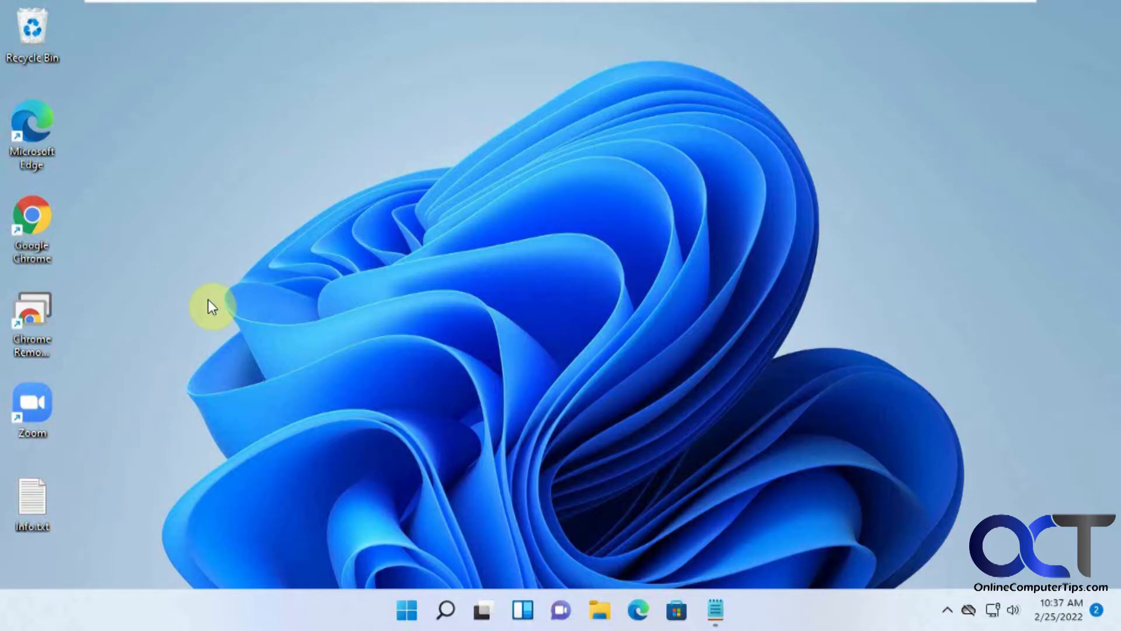
Compare the short context menu of Info.txt on the desktop with its expanded set of options, leaving the file untouched
right_click(38, 501)
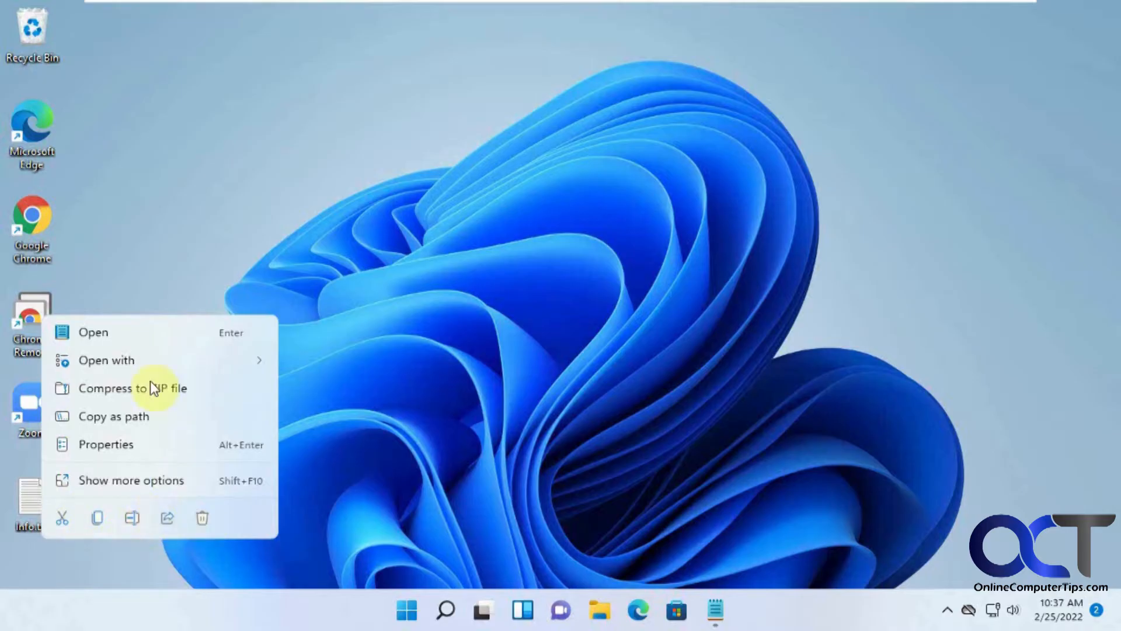
click(135, 479)
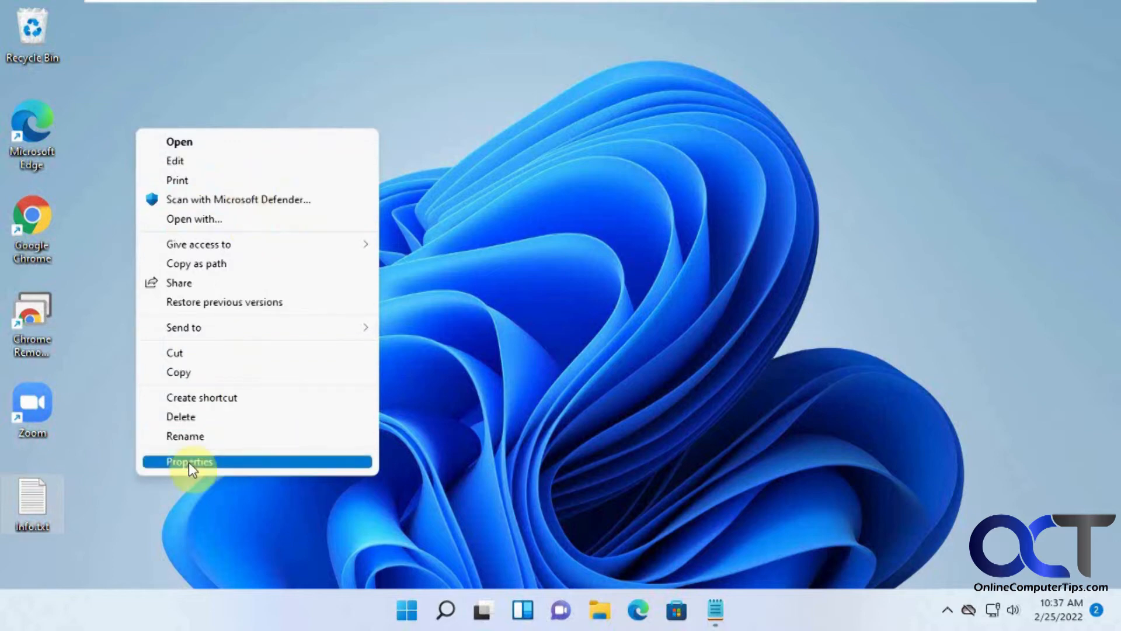
click(32, 503)
right_click(31, 498)
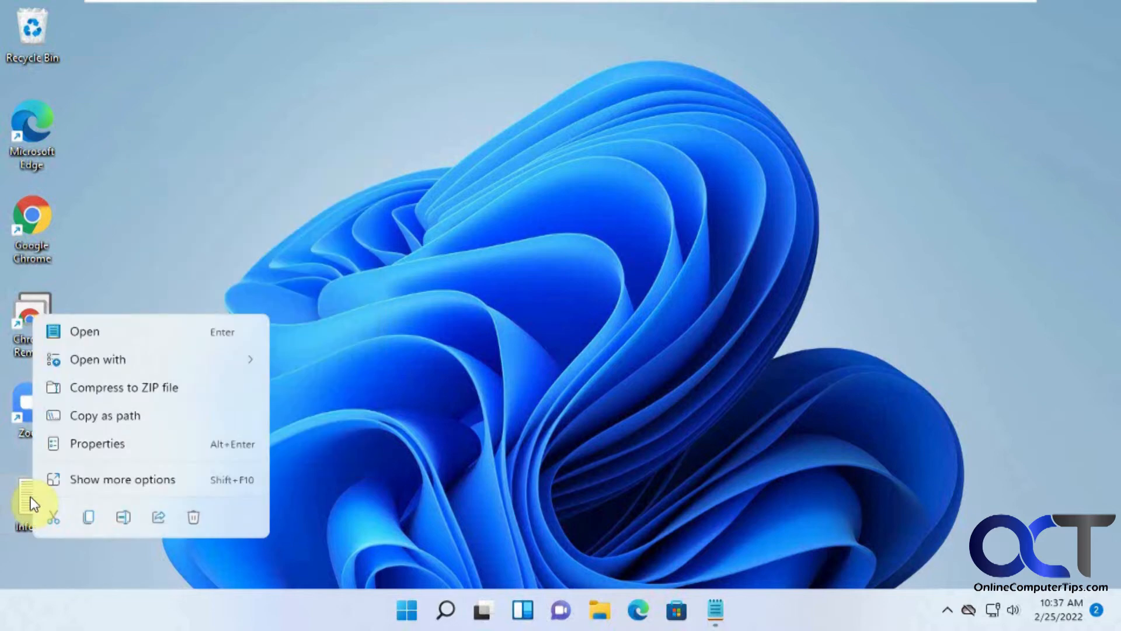
click(181, 236)
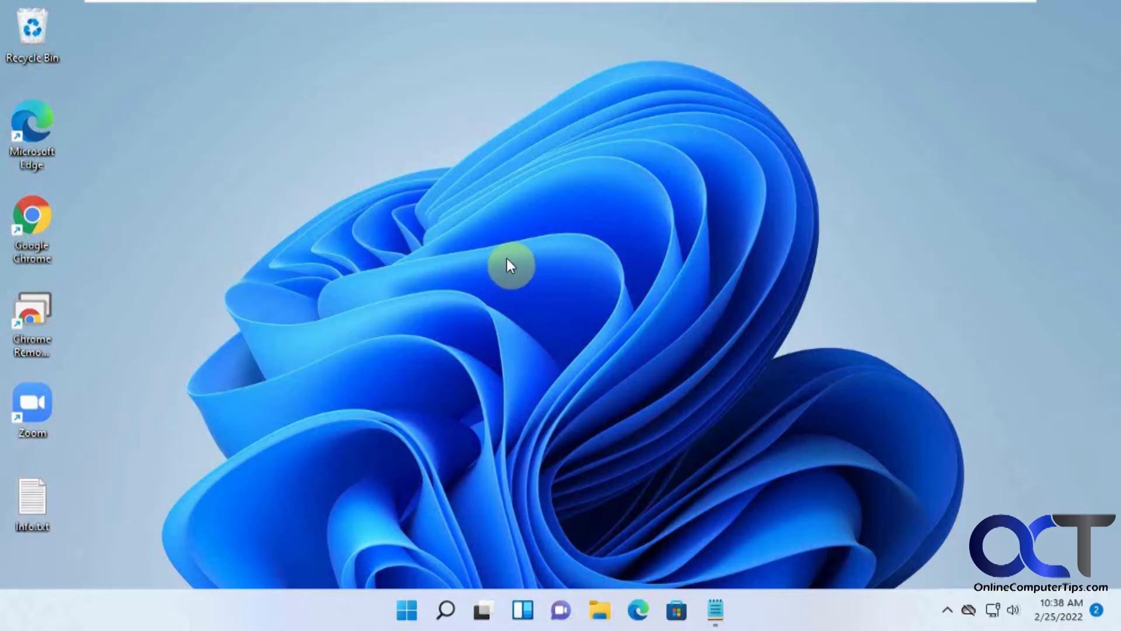
Bring up the Notepad instructions and open Registry Editor with administrator approval, placing it beside the notes
click(714, 612)
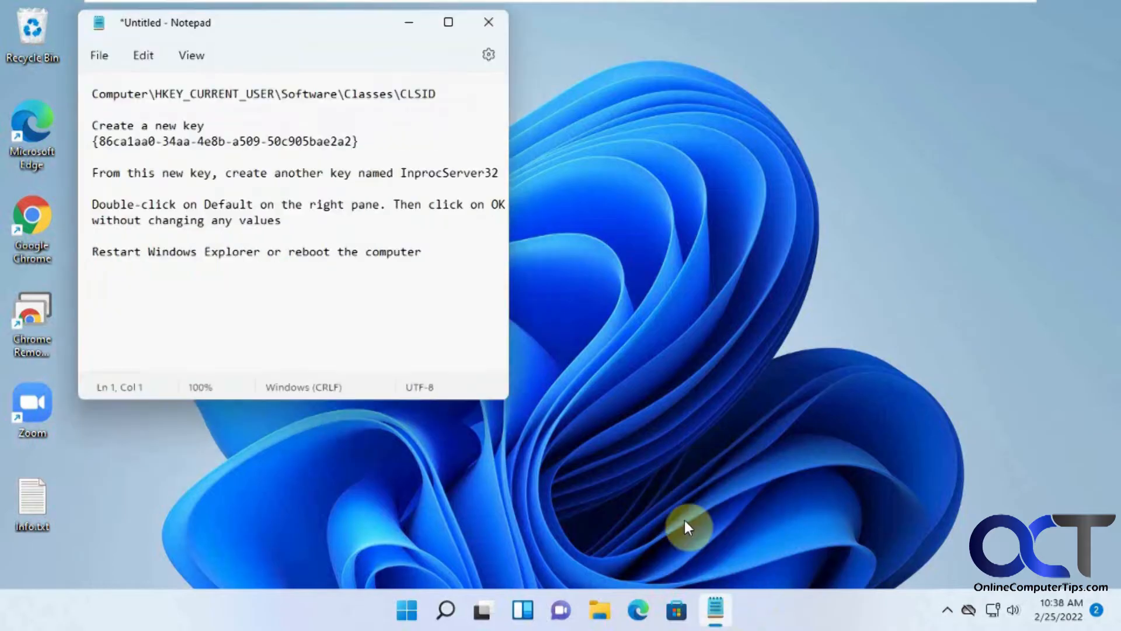
drag(336, 25, 321, 38)
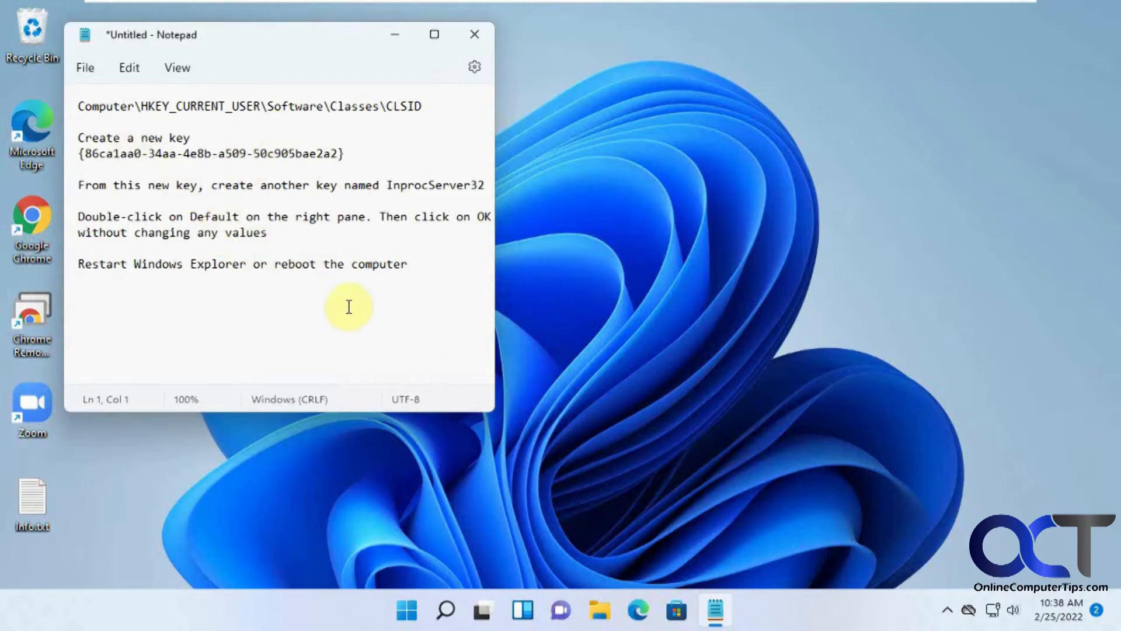
click(411, 608)
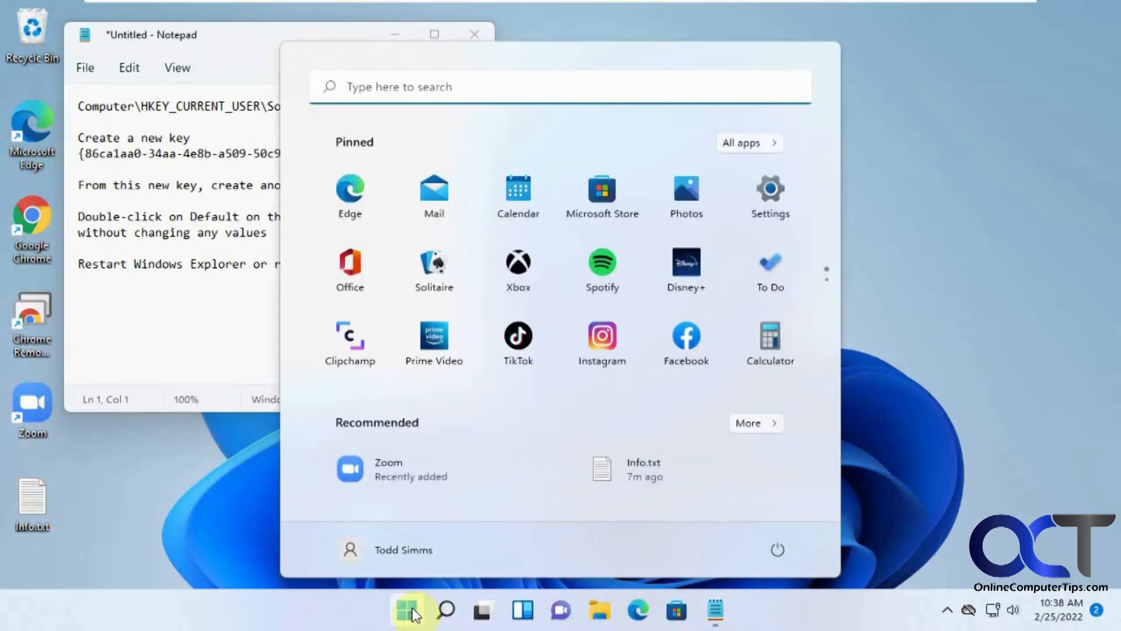
click(484, 92)
text(regedit)
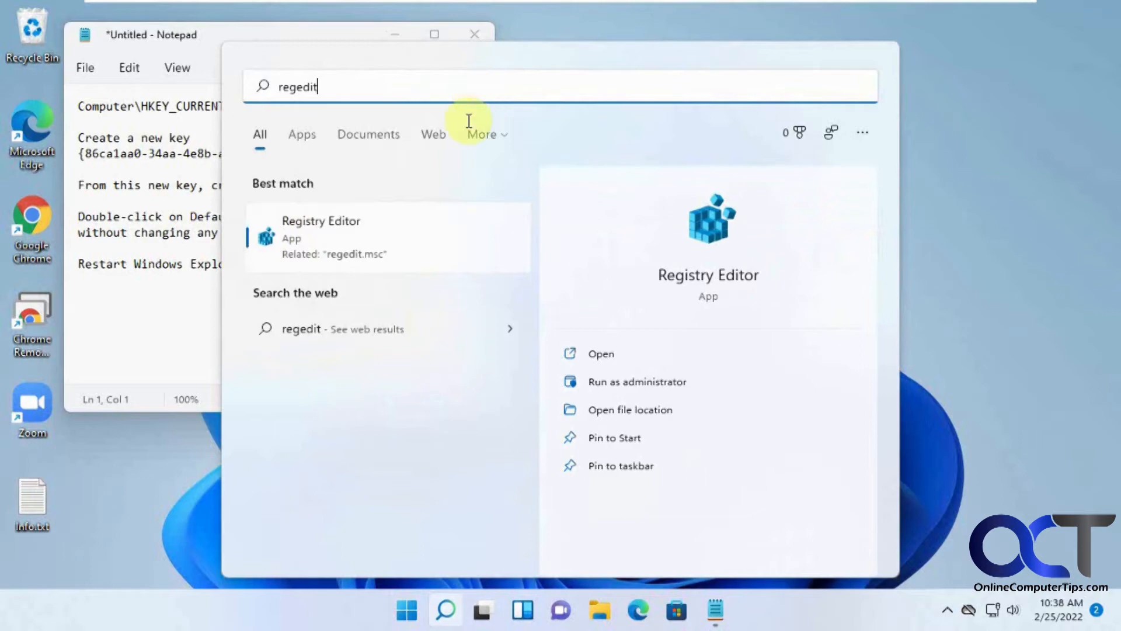
click(366, 231)
click(483, 438)
drag(1037, 145, 720, 29)
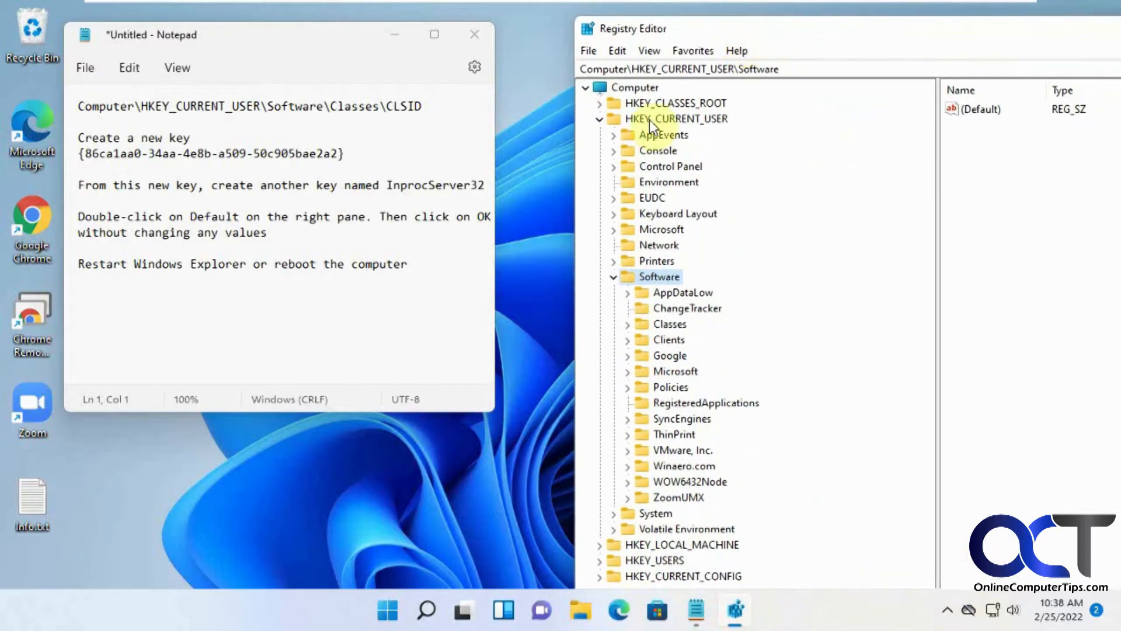
Go to HKEY_CURRENT_USER\Software\Classes\CLSID in the registry tree and expand the CLSID key
click(613, 276)
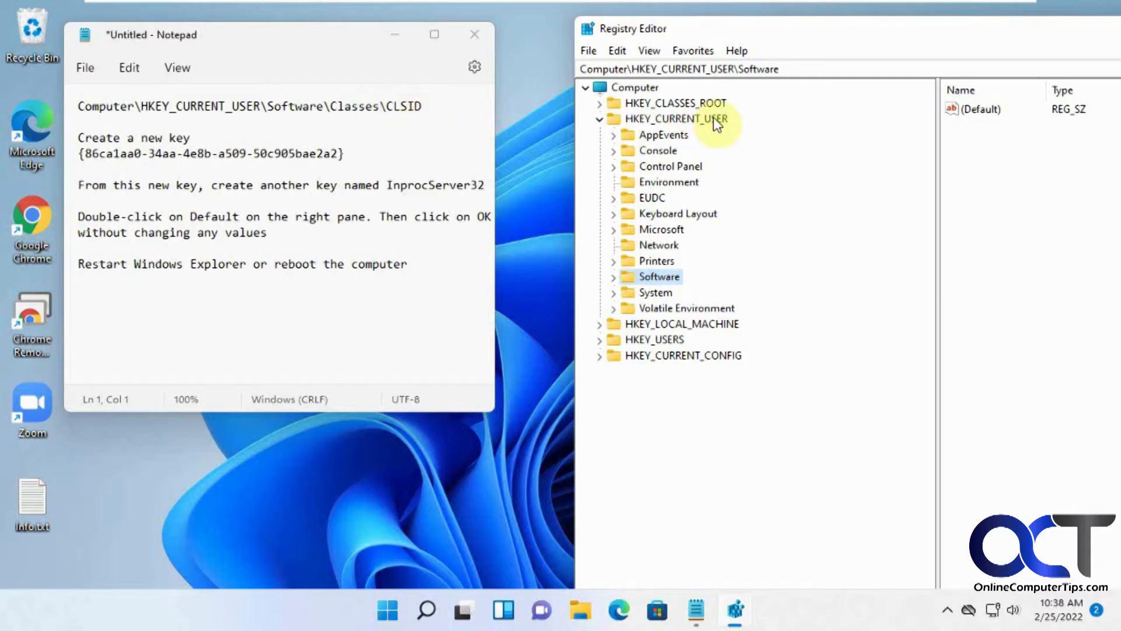
click(614, 277)
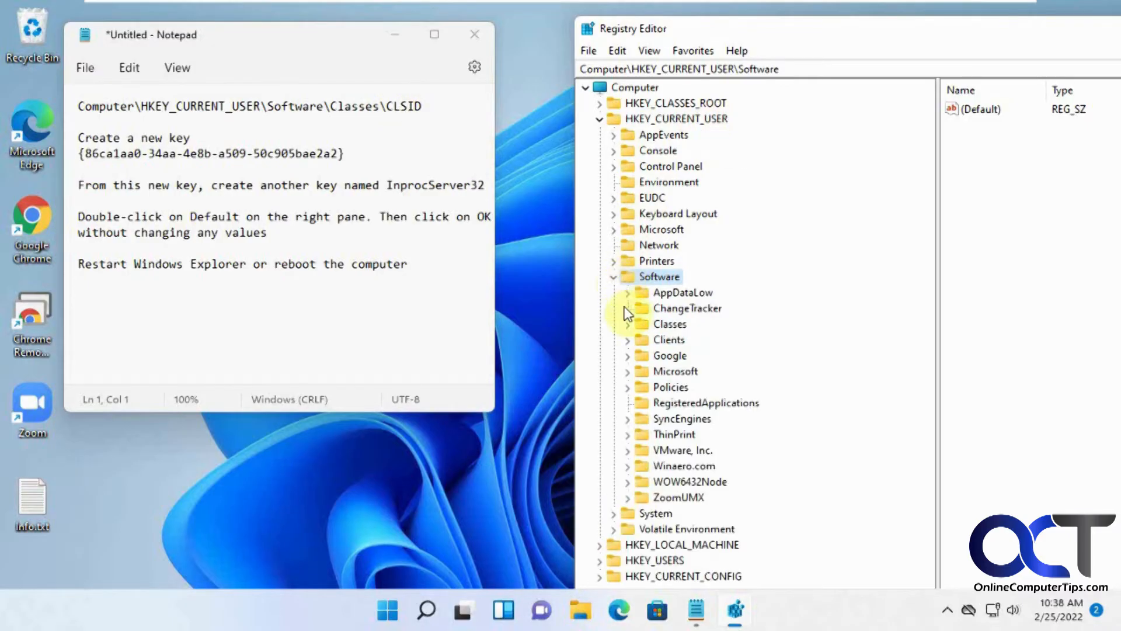
click(628, 324)
scroll(731, 373, down, 20)
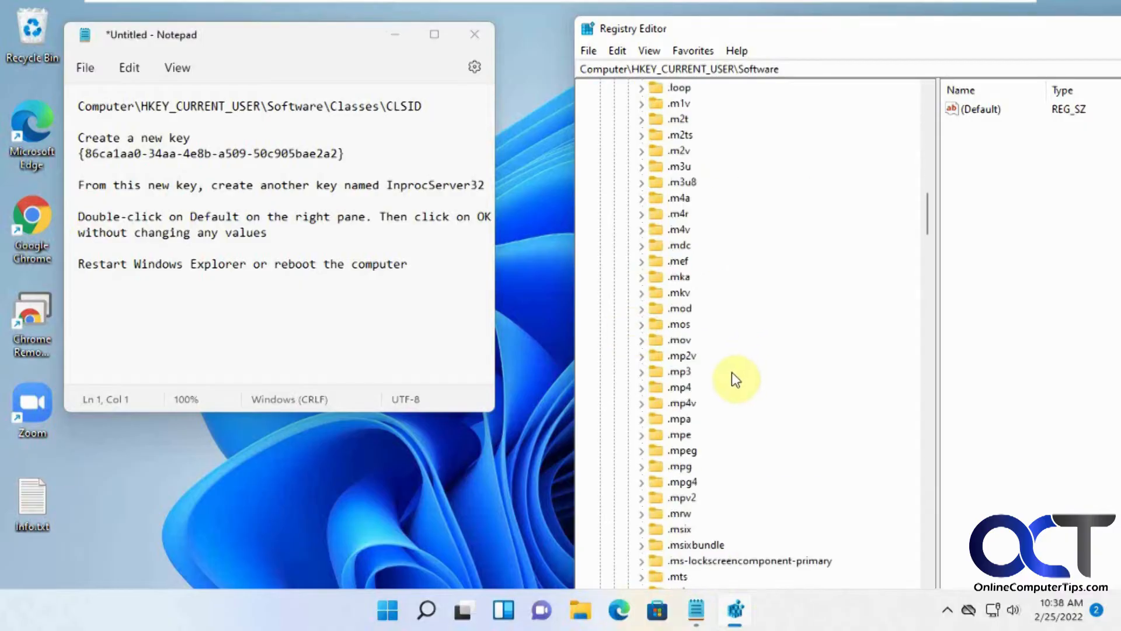
scroll(735, 386, down, 20)
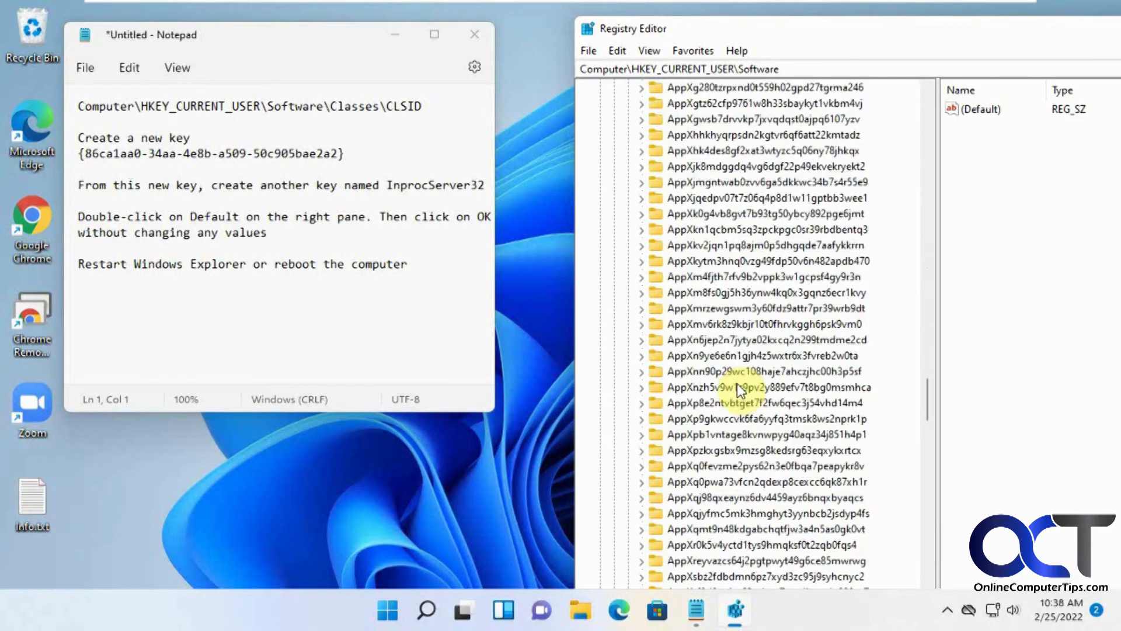
scroll(737, 385, down, 1)
click(670, 293)
click(640, 293)
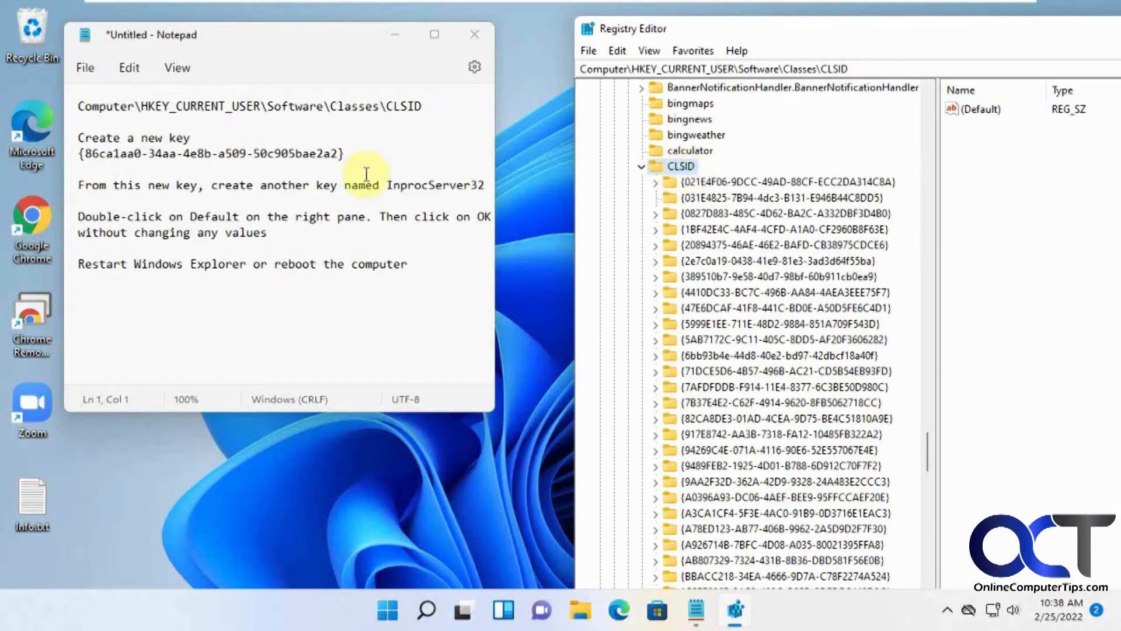
Create a new key under CLSID named {86ca1aa0-34aa-4e8b-a509-50c905bae2a2}, copying the name from the Notepad notes
drag(345, 153, 81, 154)
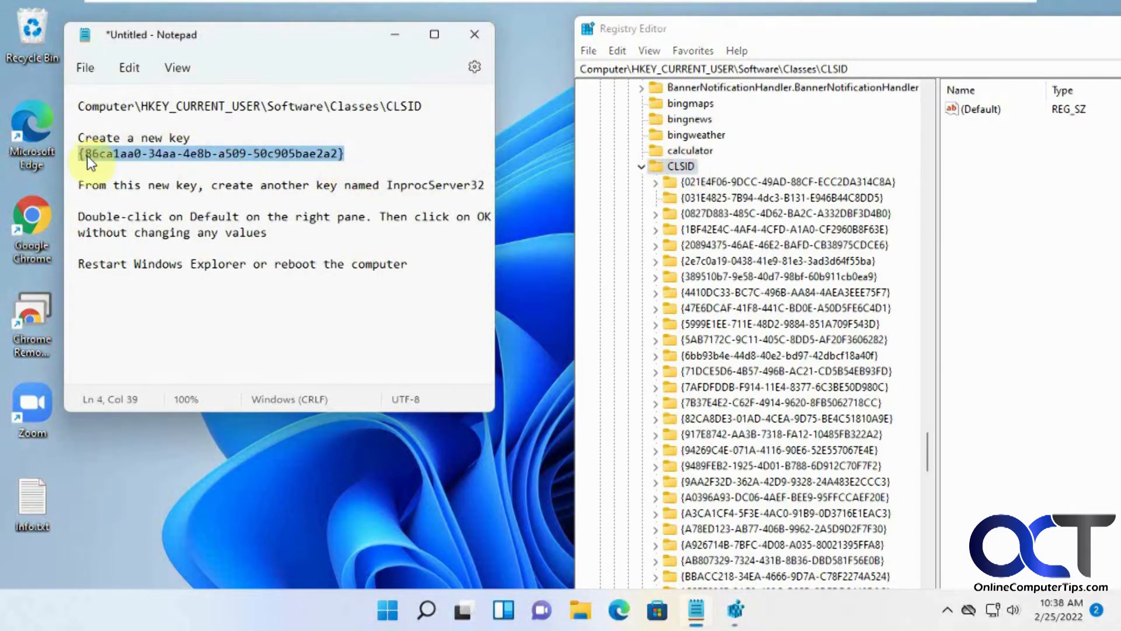
right_click(85, 155)
click(157, 251)
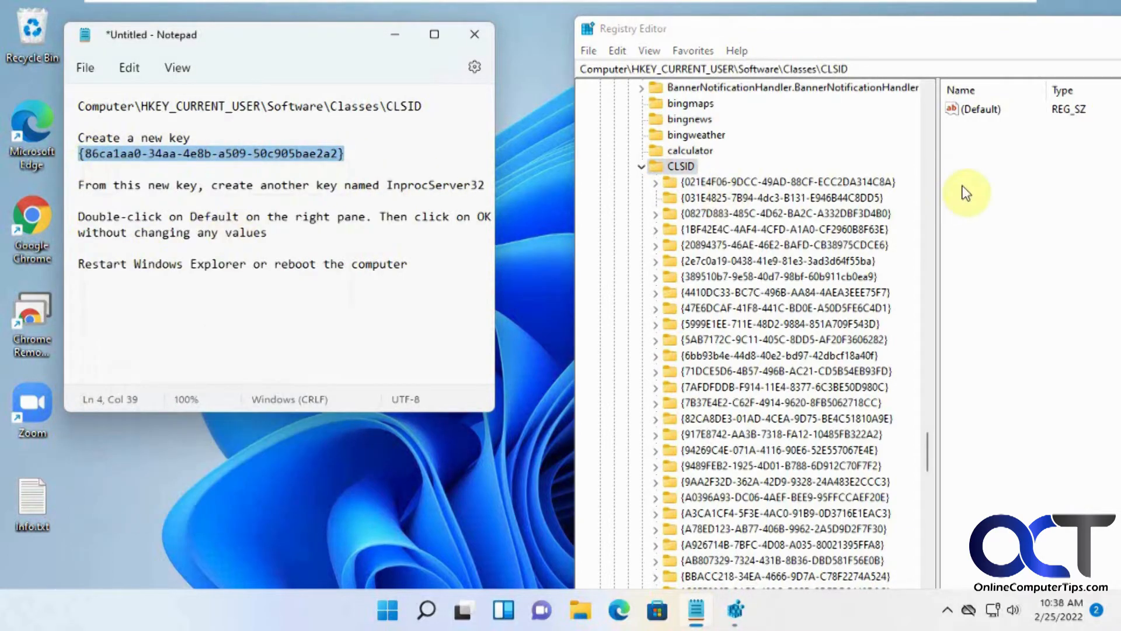
right_click(681, 169)
mouse_move(724, 199)
click(912, 200)
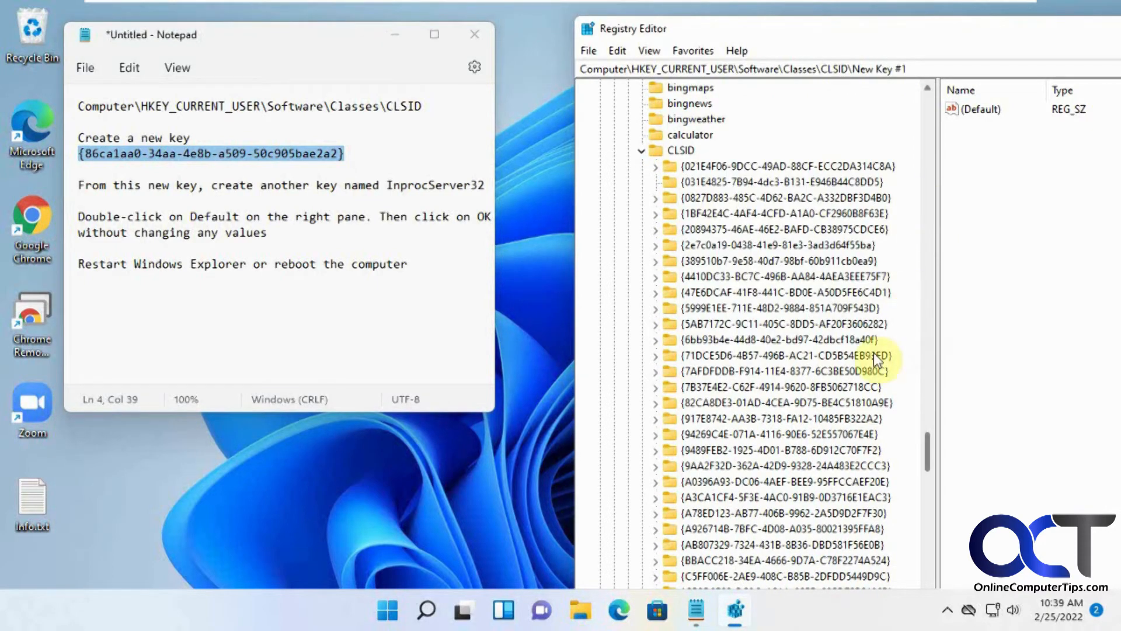
scroll(874, 355, down, 6)
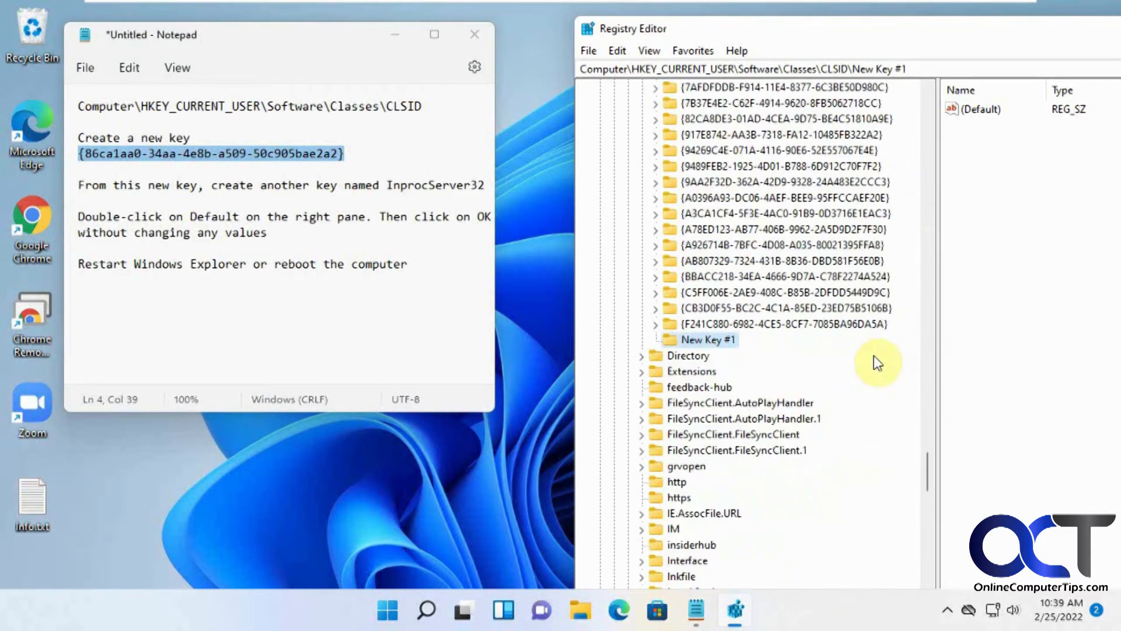
right_click(708, 340)
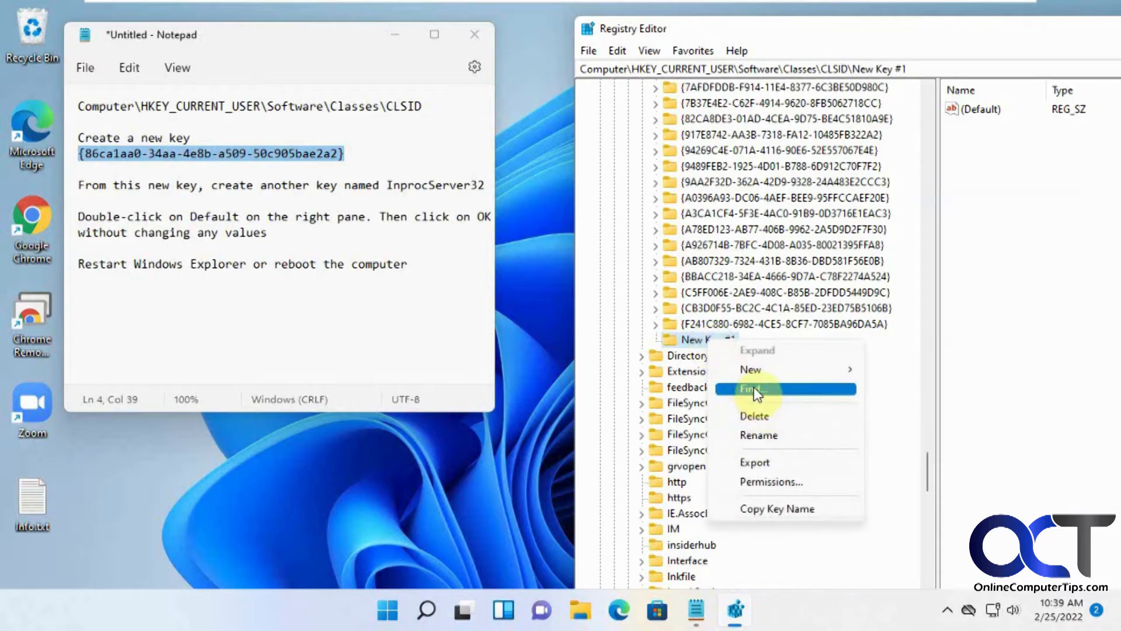
click(763, 435)
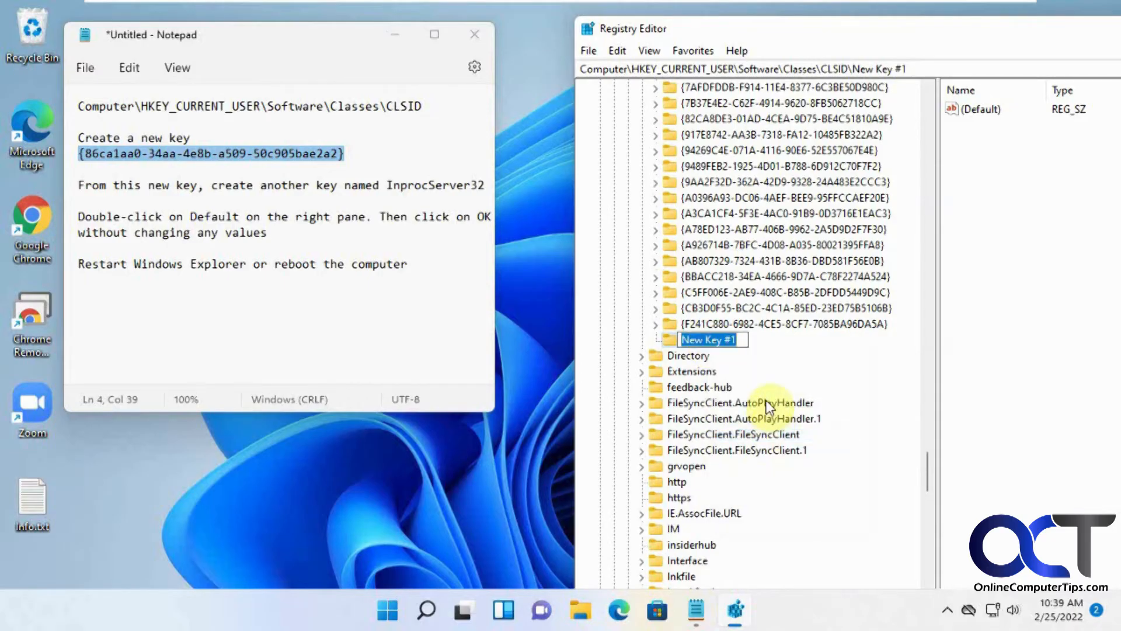
key(ctrl+v)
key(Return)
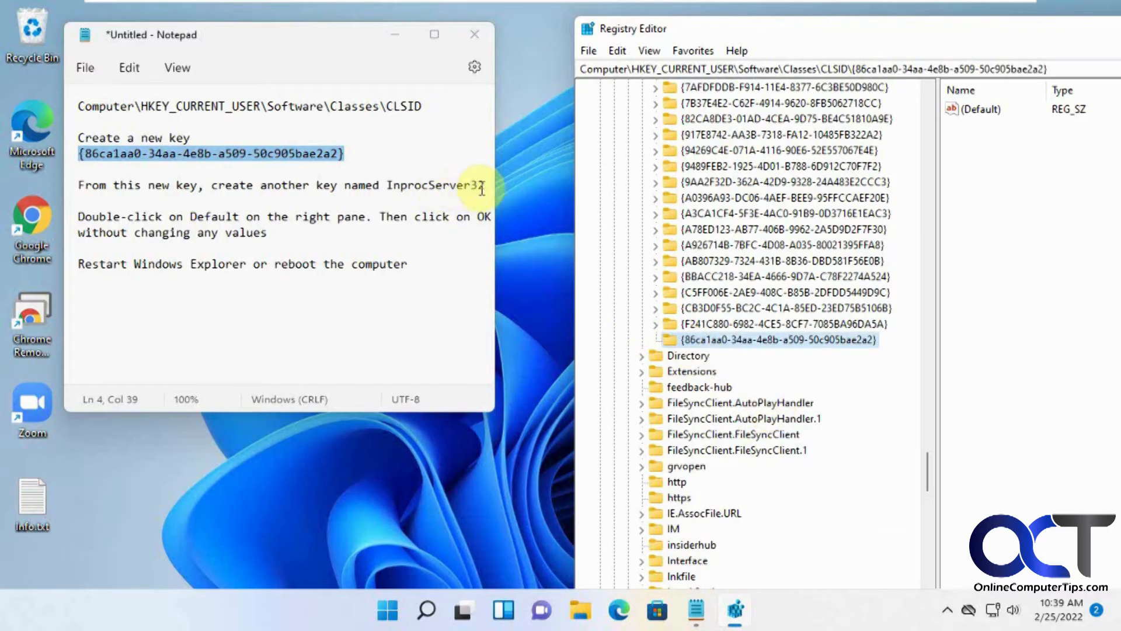
Create a subkey named InprocServer32 inside the {86ca1aa0-34aa-4e8b-a509-50c905bae2a2} key, copying the name from the notes
drag(489, 185, 390, 183)
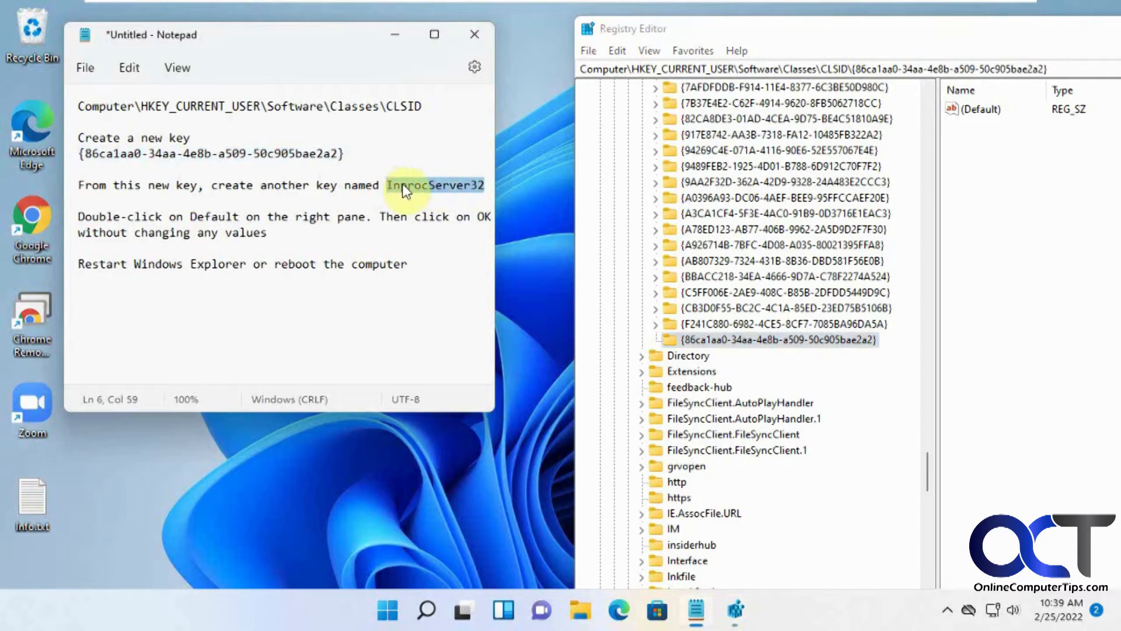
right_click(400, 183)
click(451, 275)
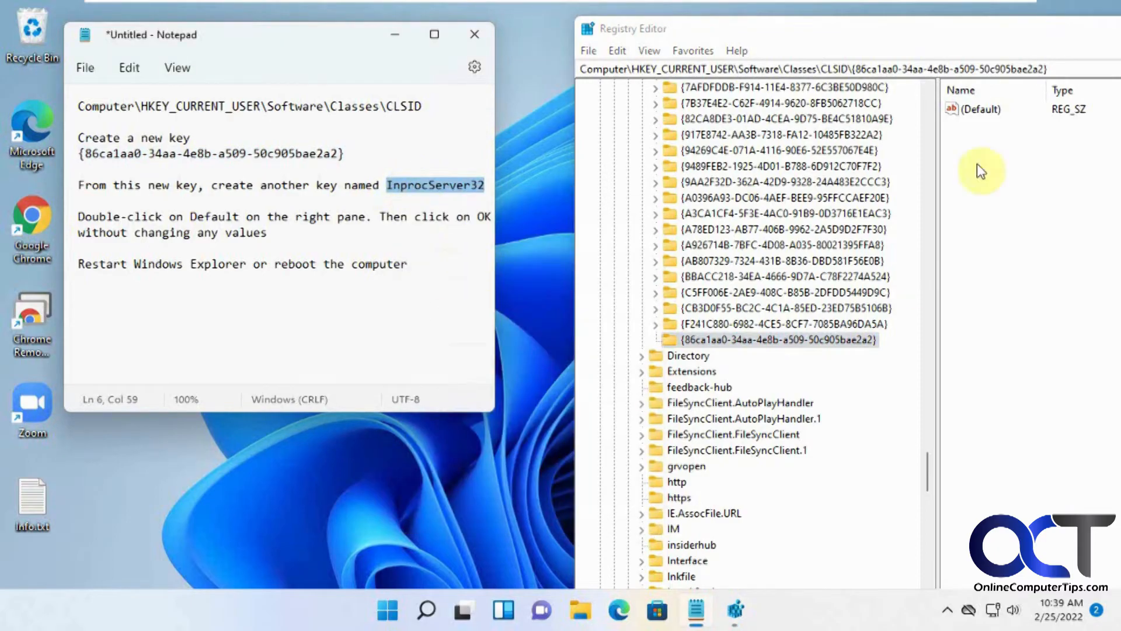
drag(993, 28, 917, 28)
right_click(938, 182)
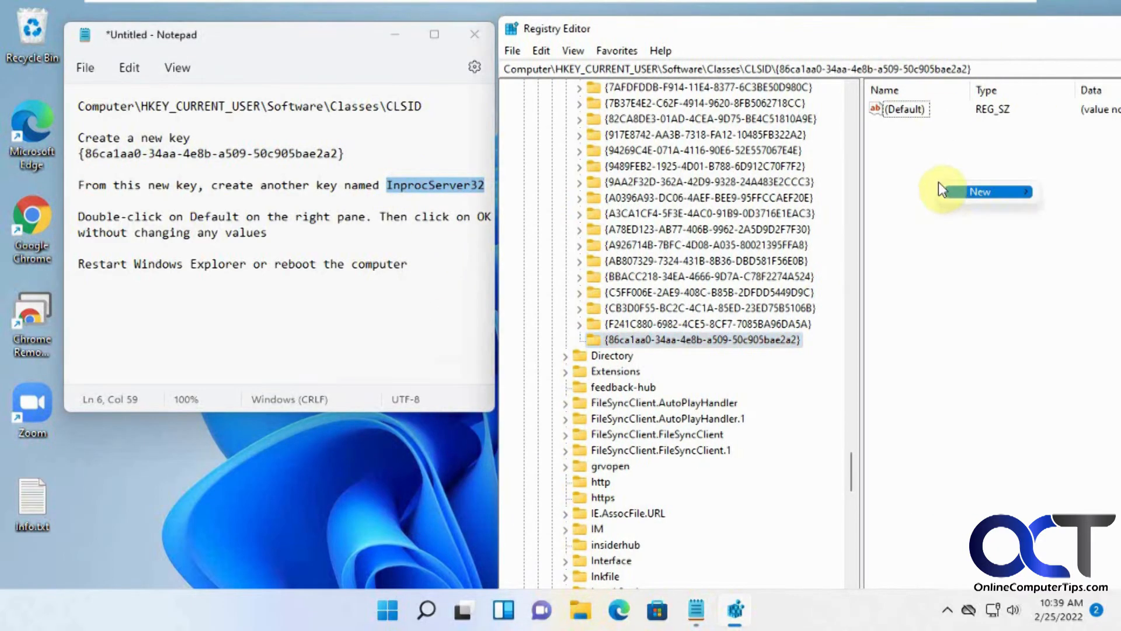
mouse_move(981, 192)
click(883, 197)
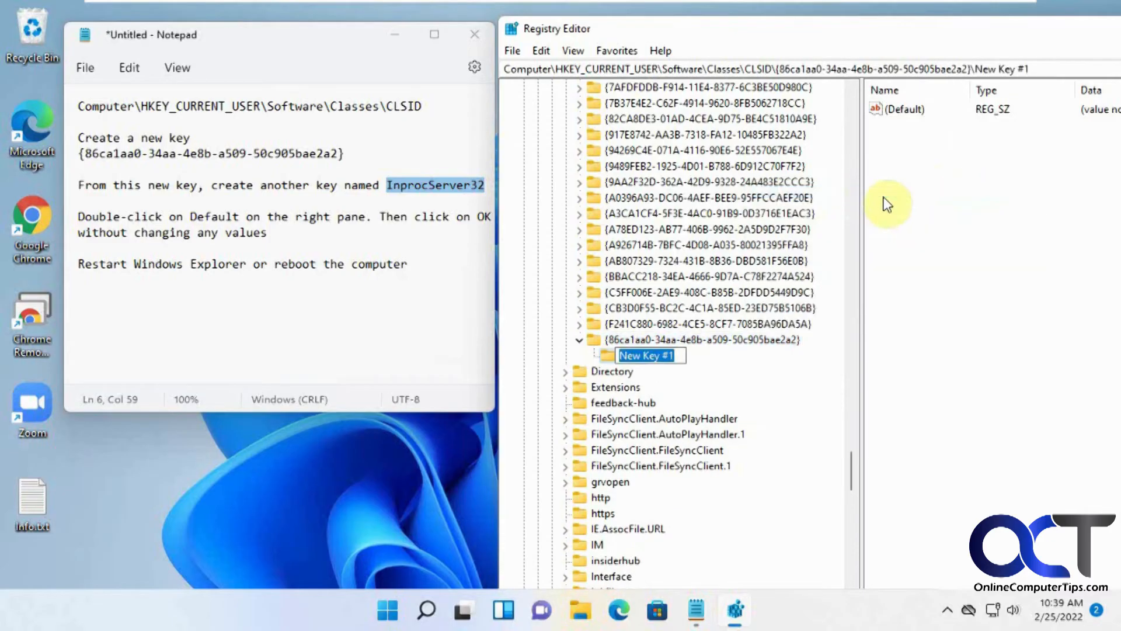
key(ctrl+v)
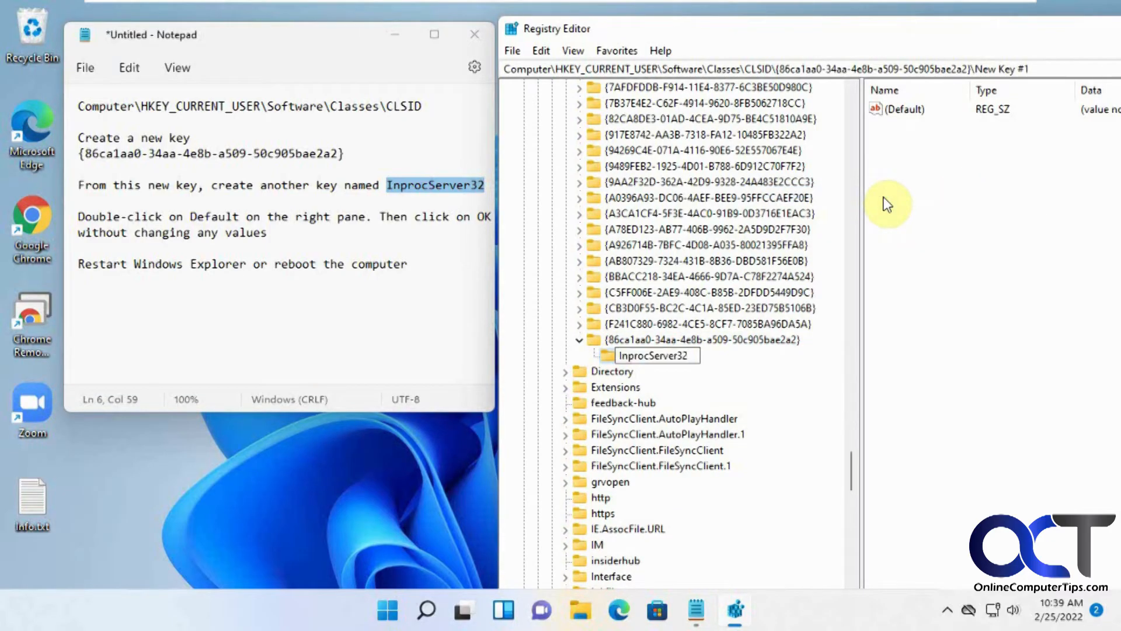
key(Return)
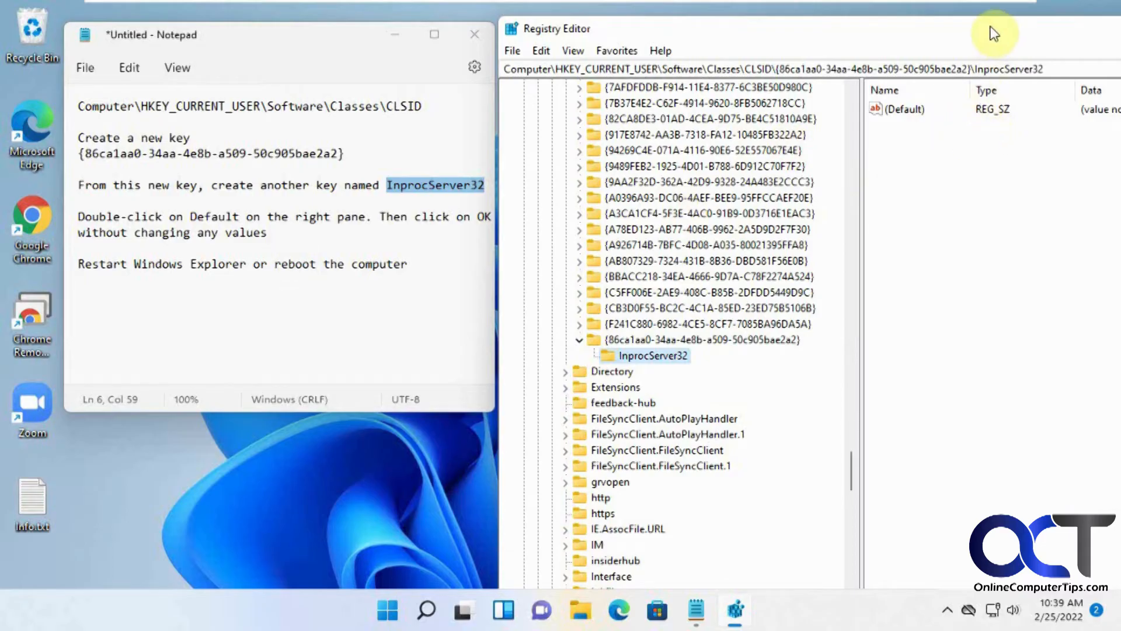
Open the (Default) value of the InprocServer32 key and accept it with empty data
drag(991, 29, 979, 26)
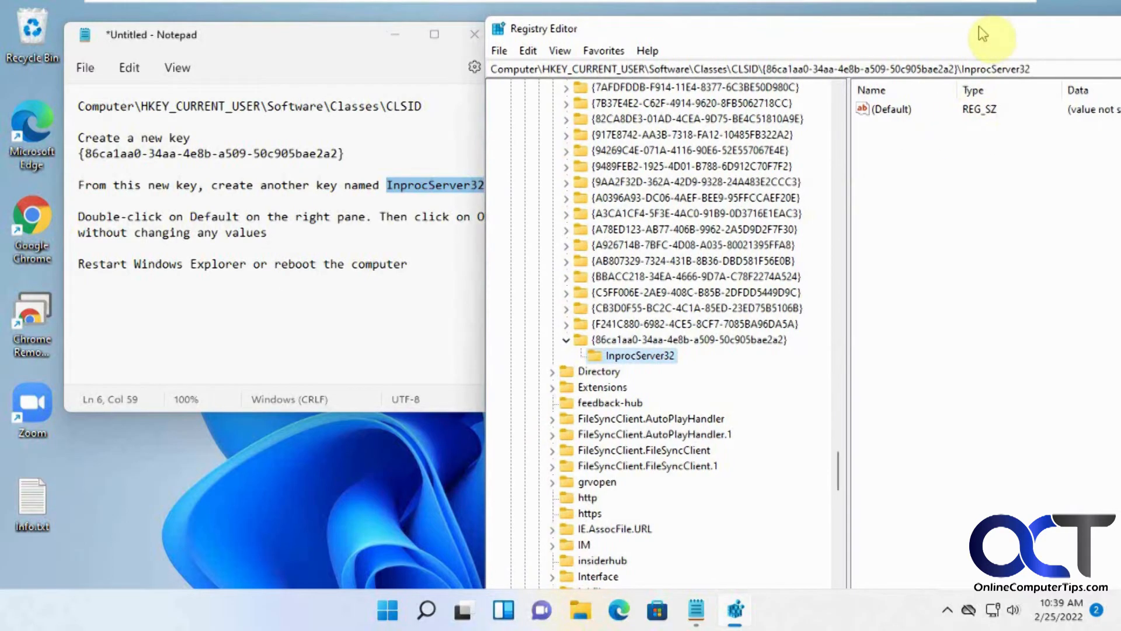
click(425, 292)
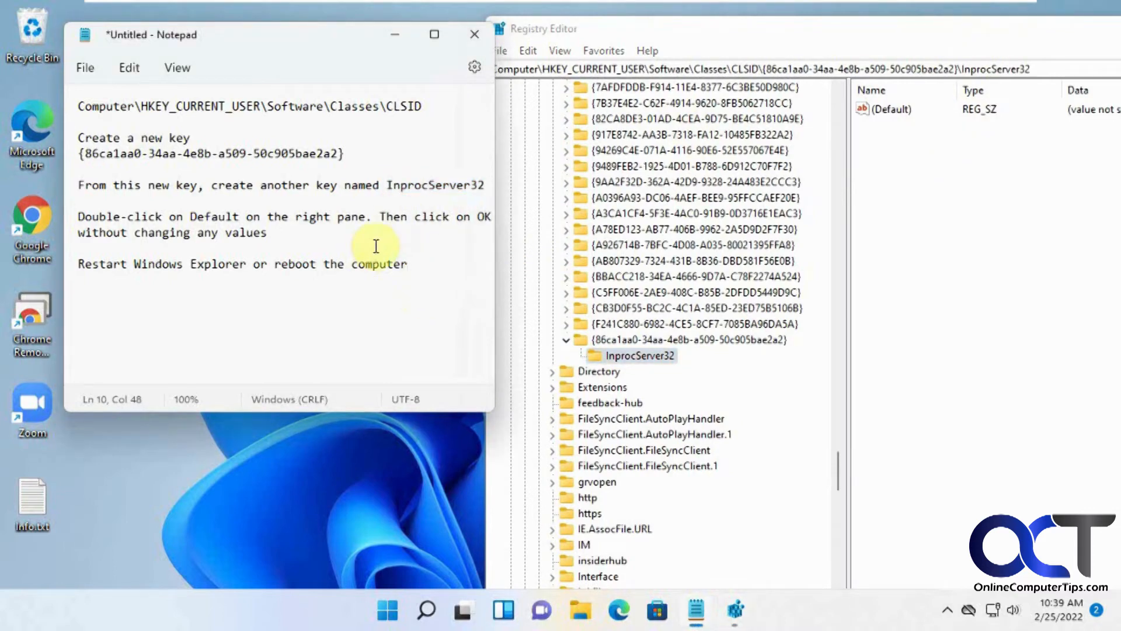
double_click(900, 111)
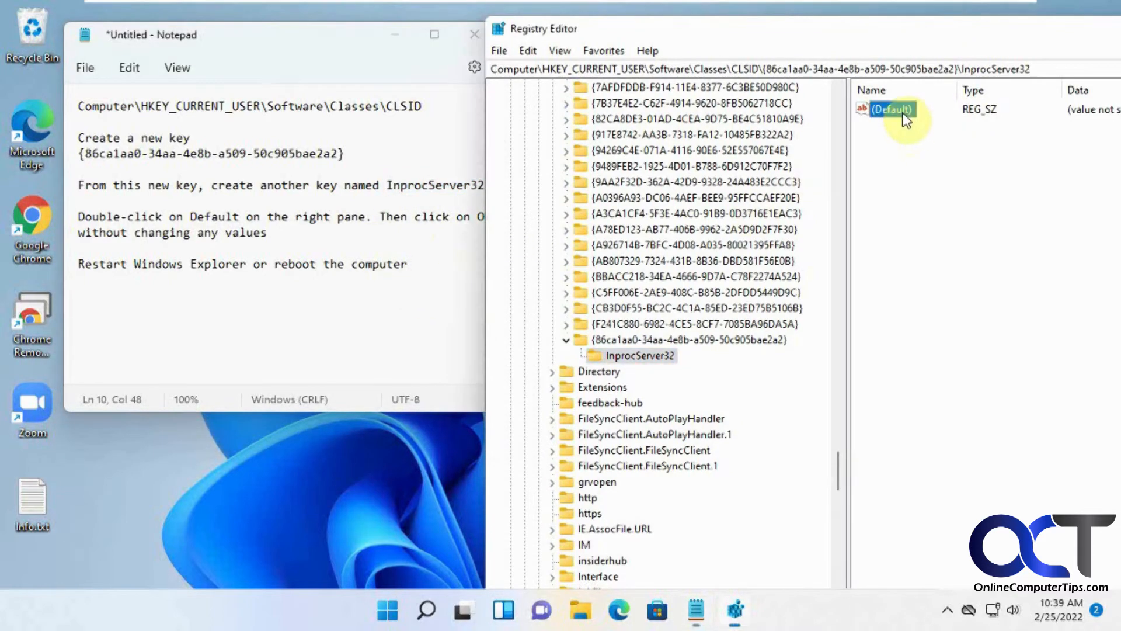
click(754, 222)
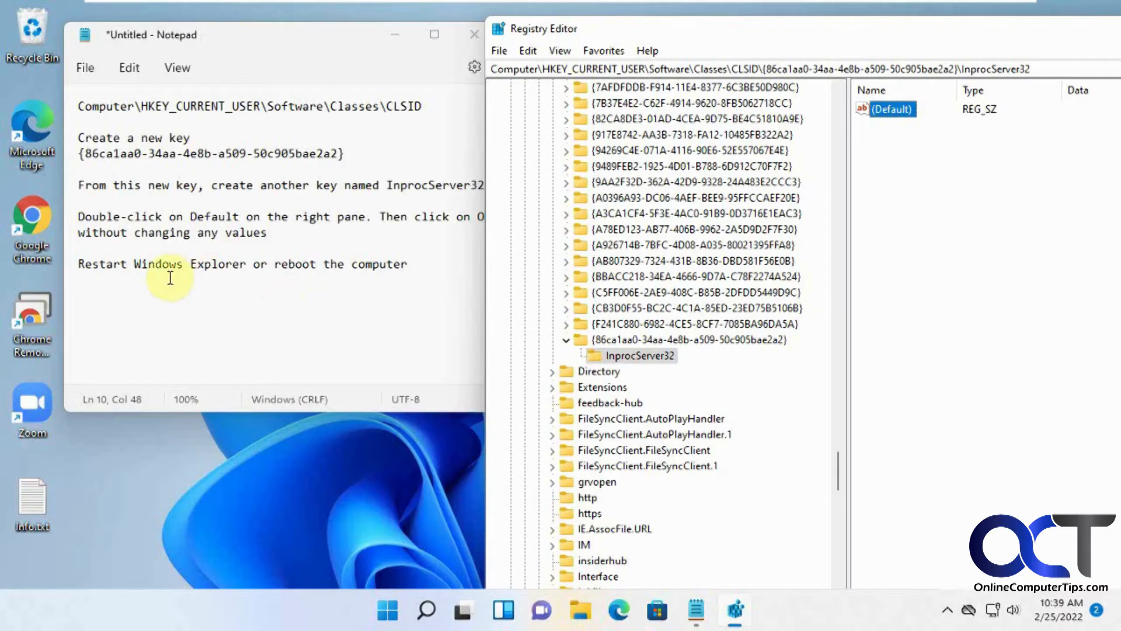
Open Task Manager and restart the Windows Explorer process listed under Windows processes
right_click(386, 613)
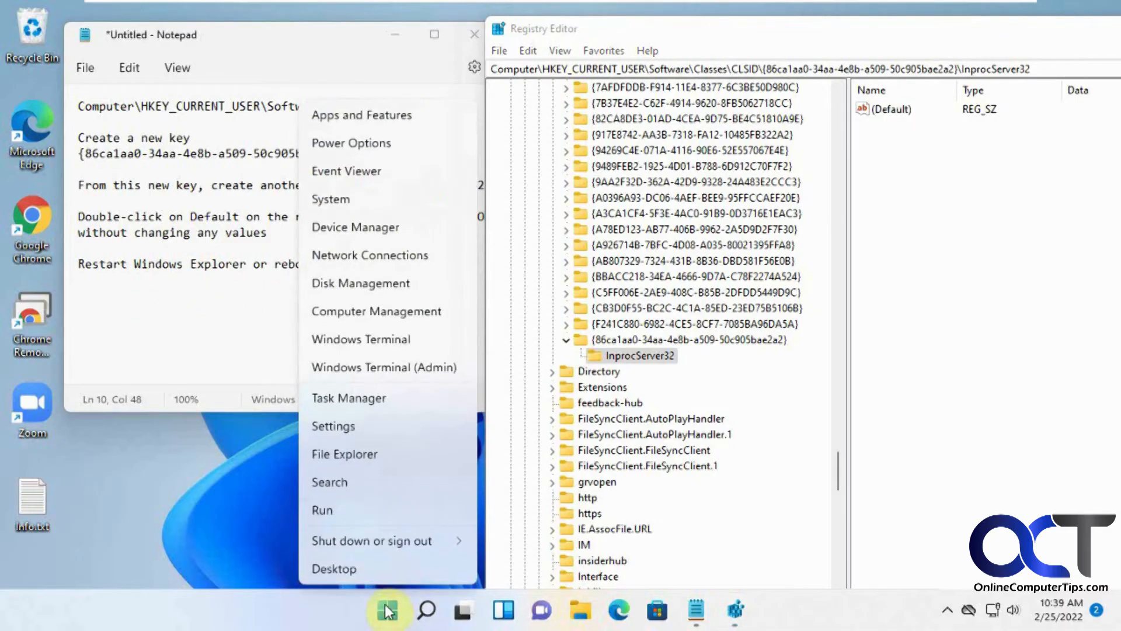
click(370, 401)
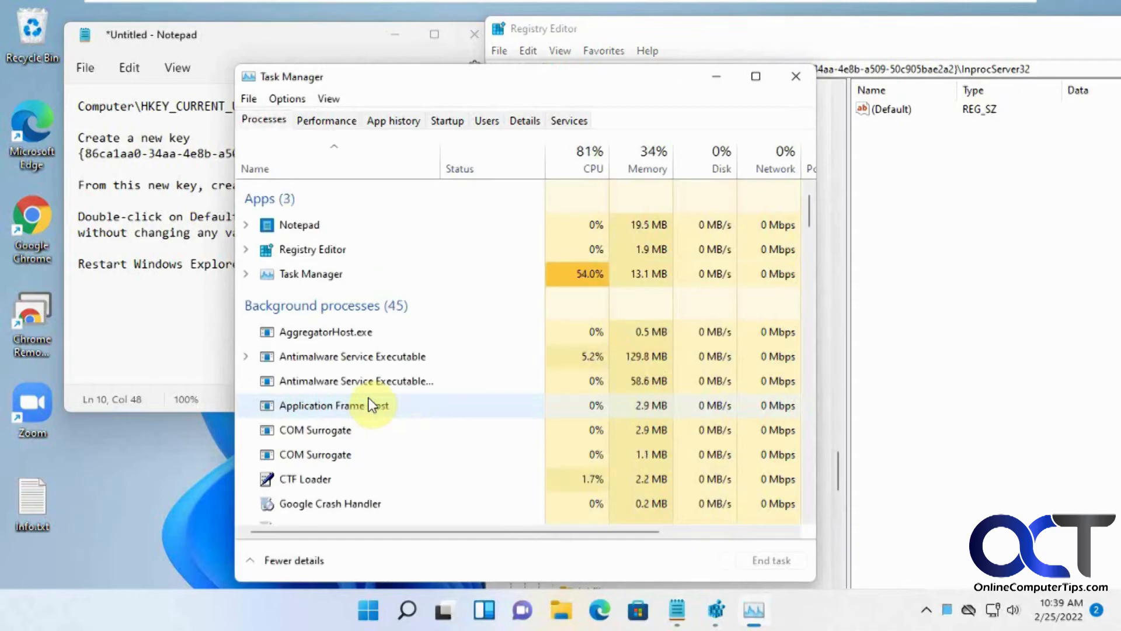
scroll(413, 385, down, 2)
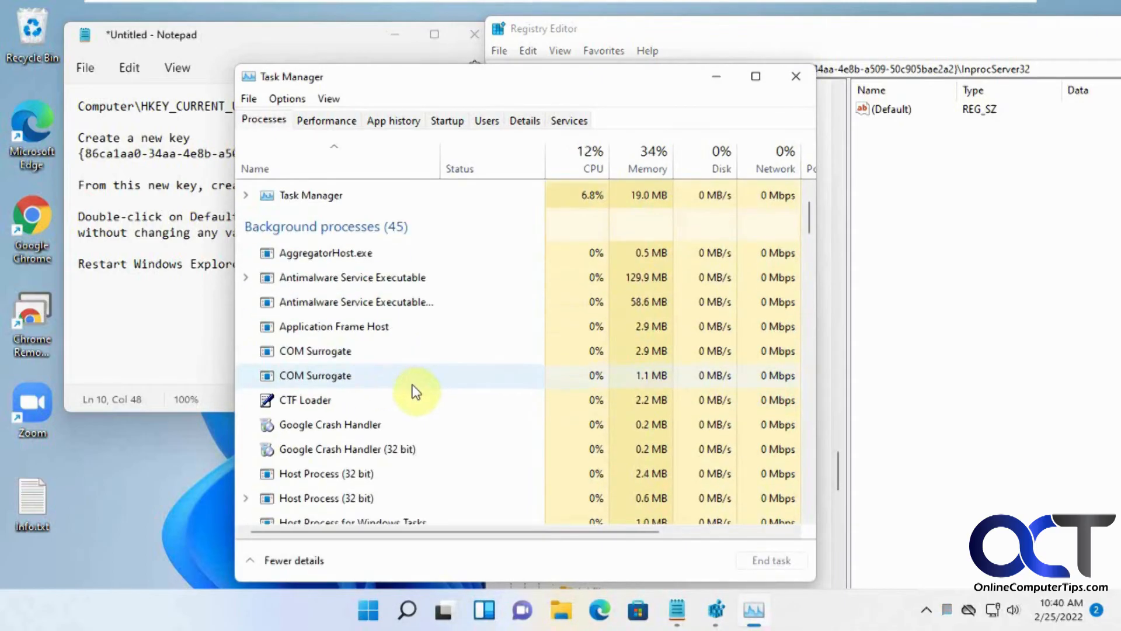
scroll(413, 385, down, 8)
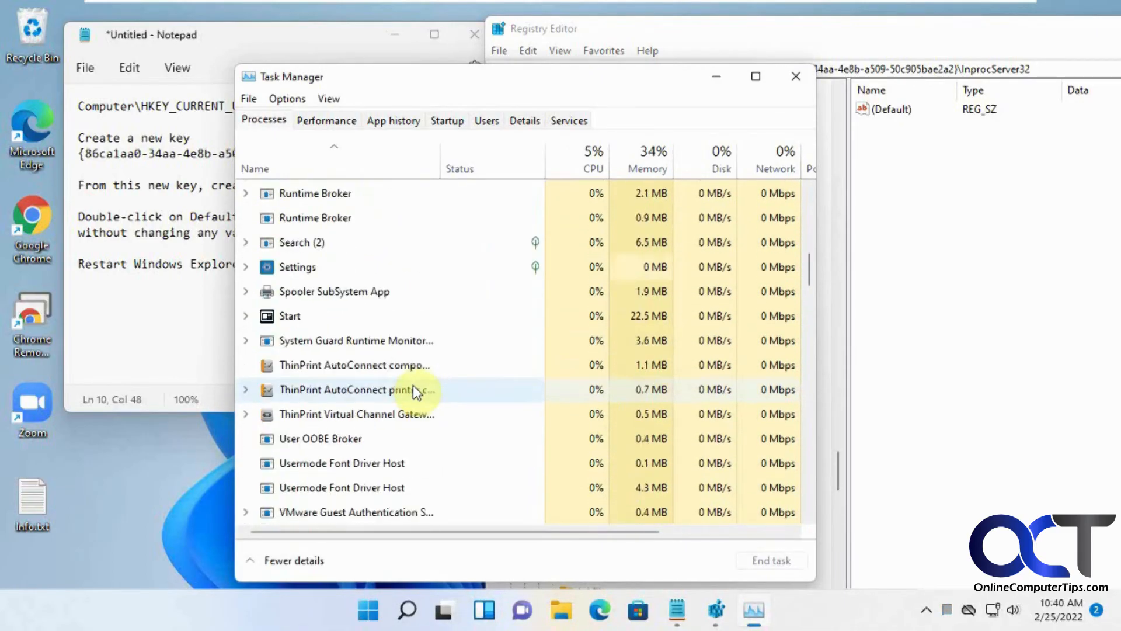
scroll(412, 386, down, 5)
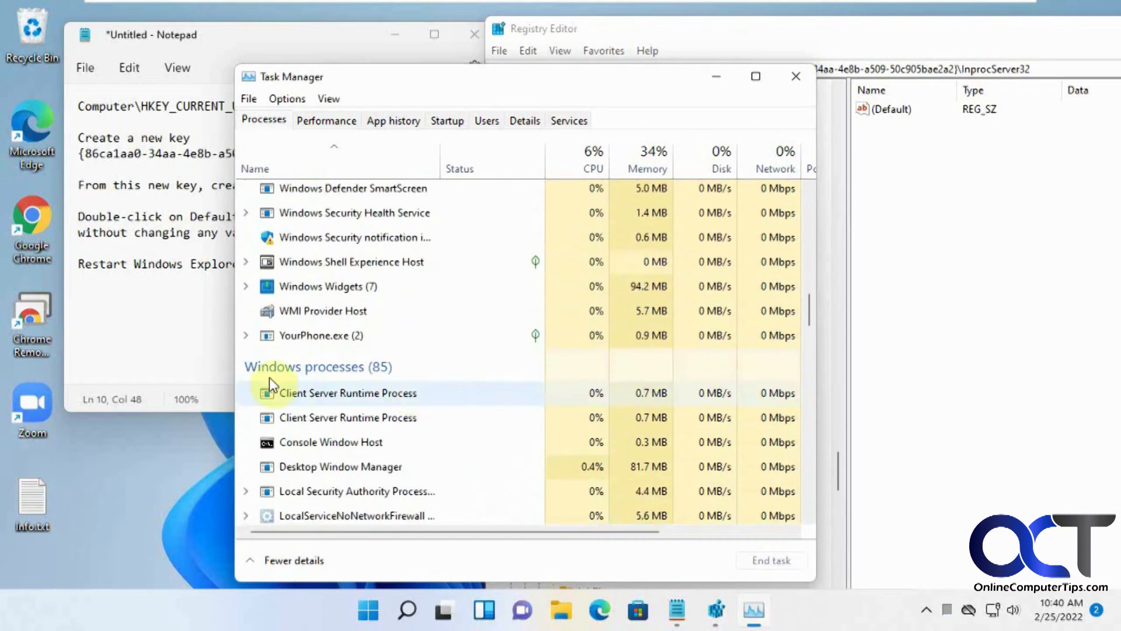
scroll(440, 385, down, 5)
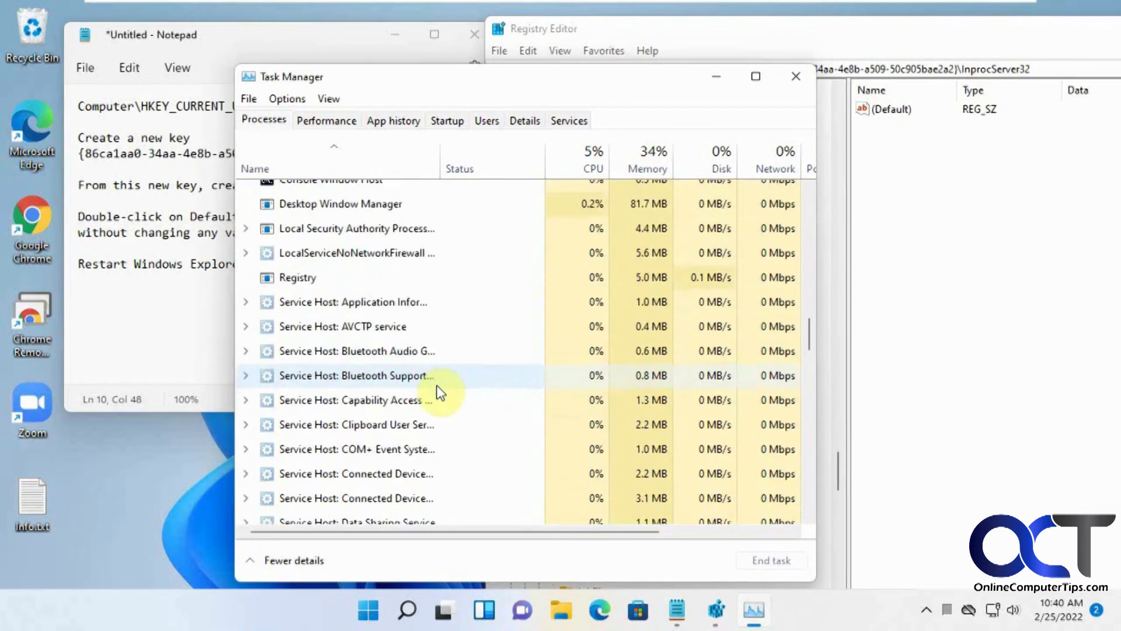
scroll(437, 387, down, 10)
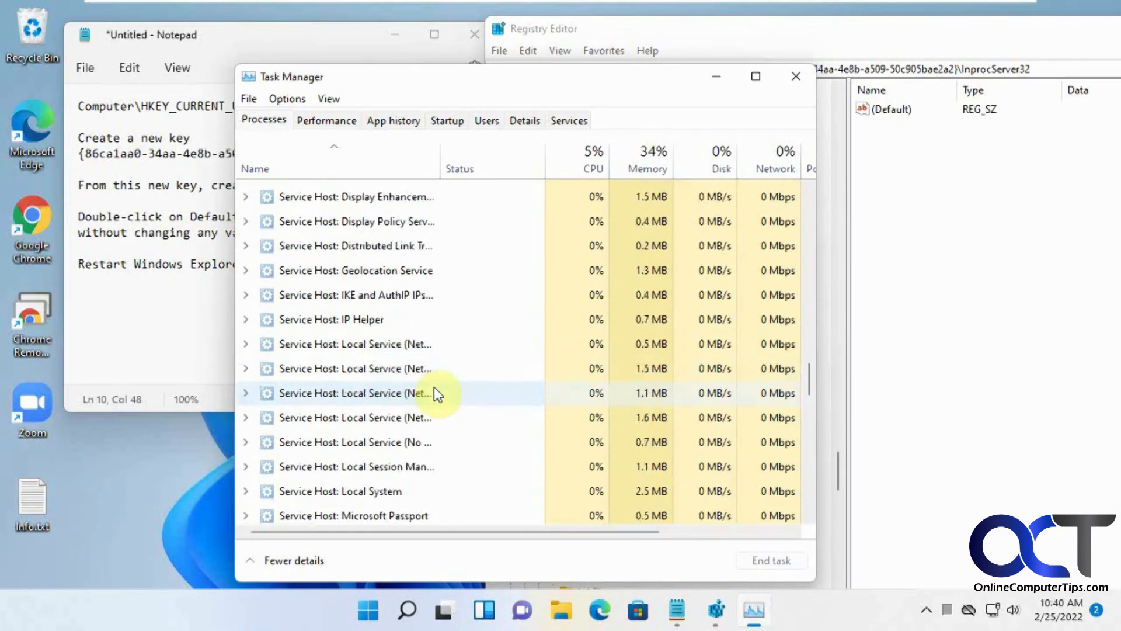
scroll(433, 392, down, 10)
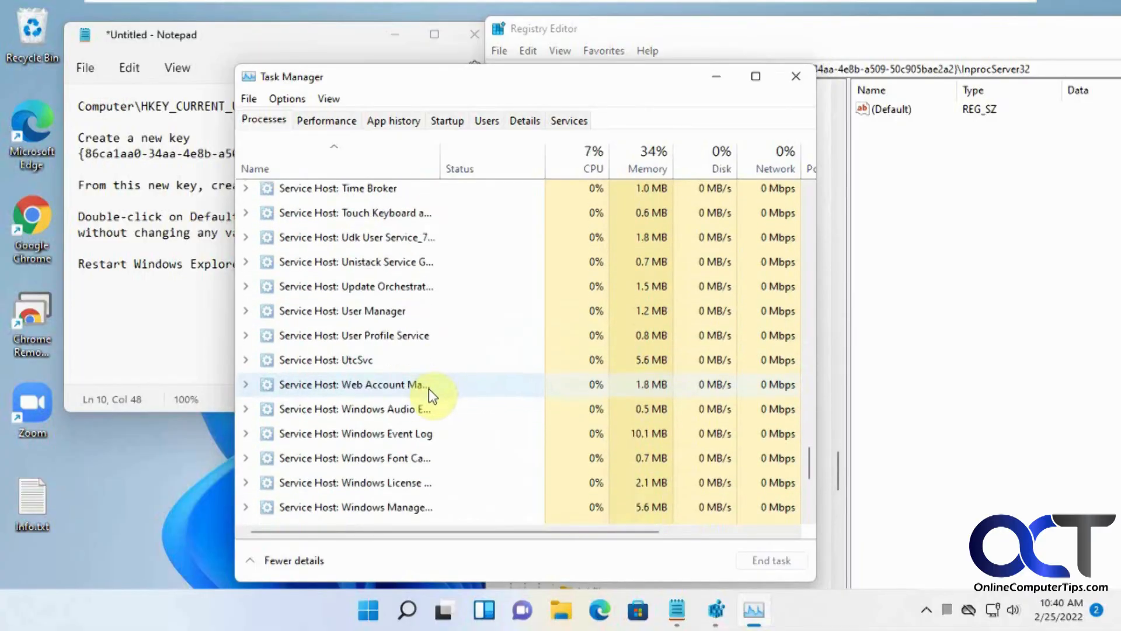
scroll(426, 390, down, 3)
click(359, 413)
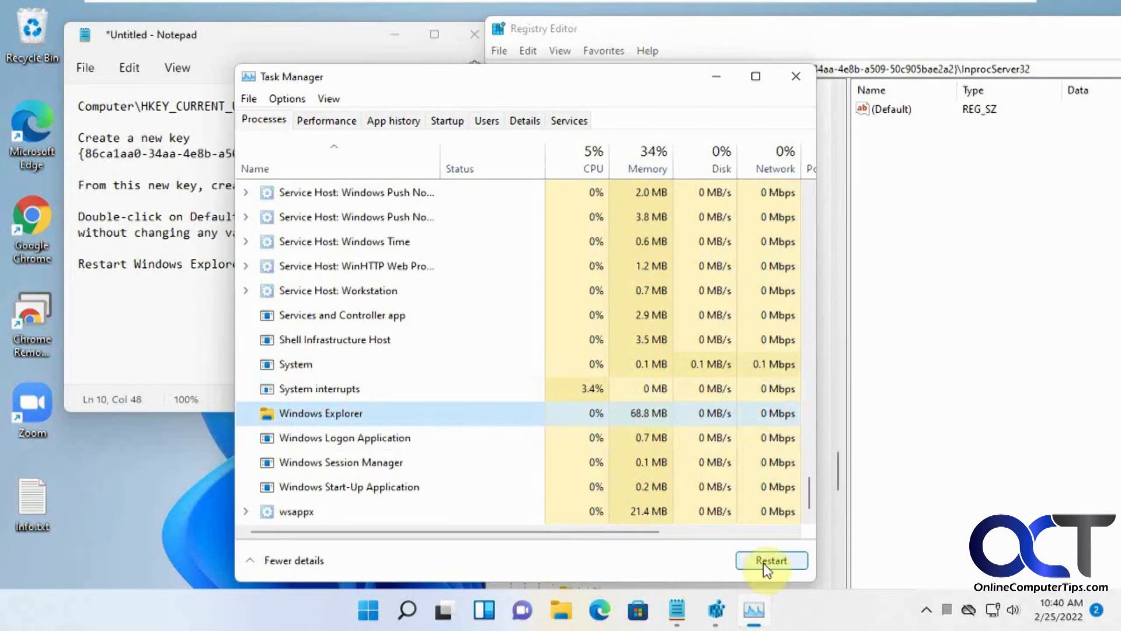
right_click(366, 411)
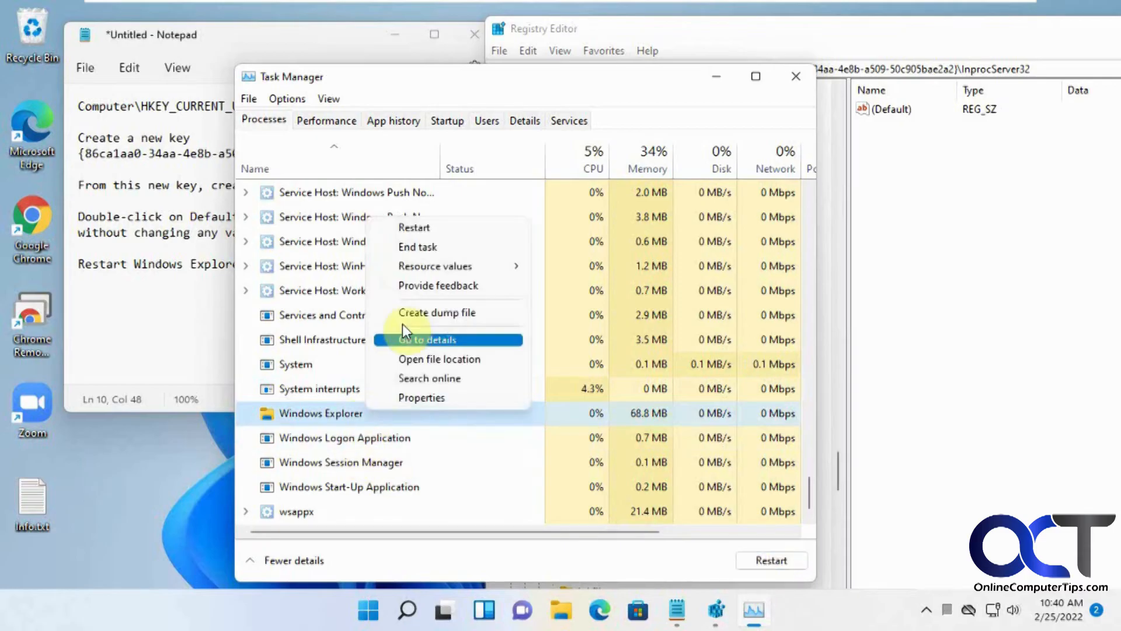
click(440, 227)
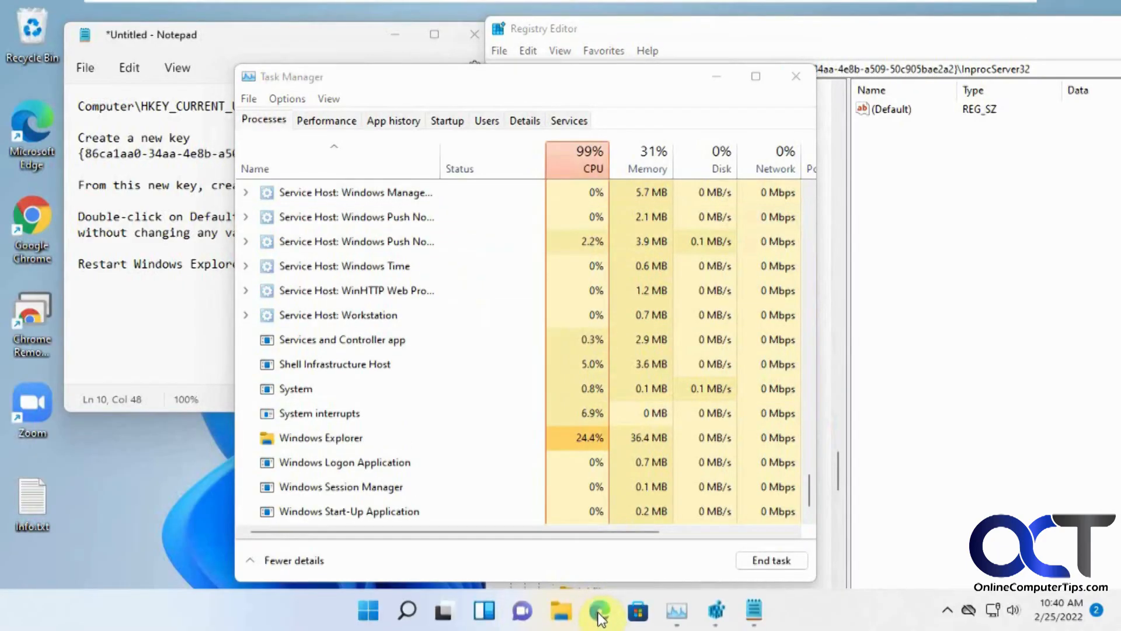
Minimize Task Manager and the Notepad notes, and open the context menu of Info.txt on the desktop to check its style
click(717, 76)
click(395, 39)
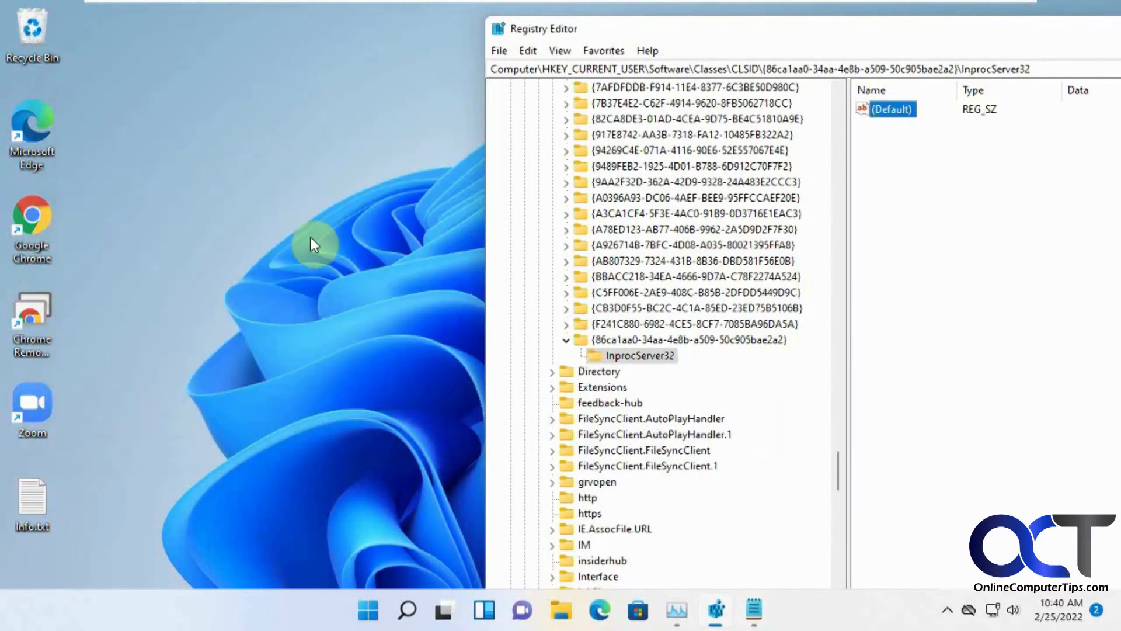
right_click(29, 489)
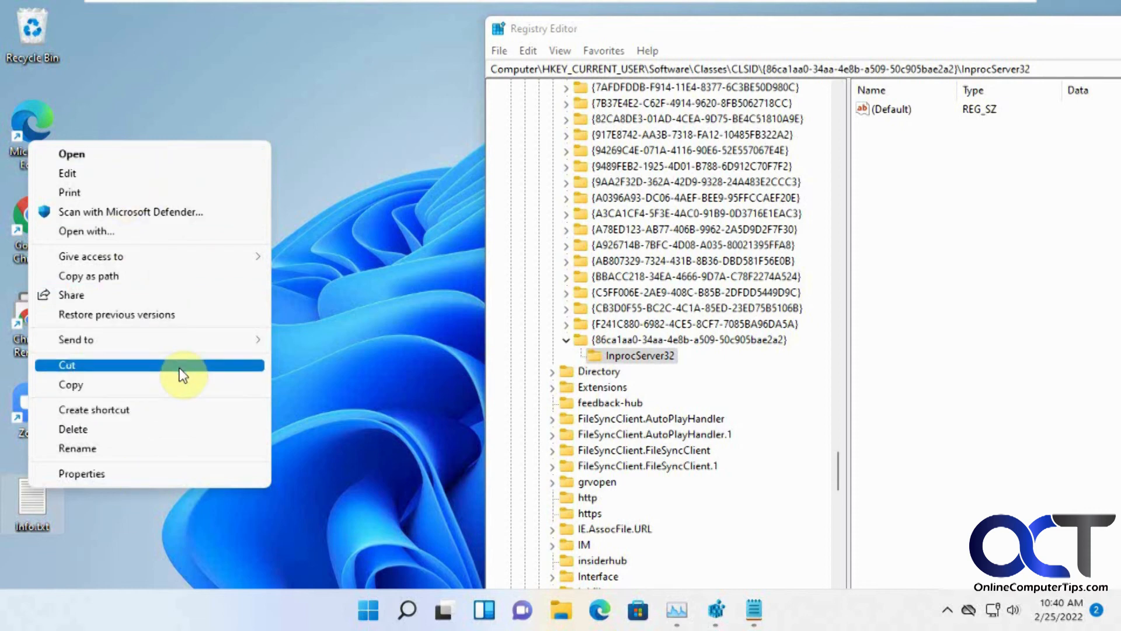
Delete the {86ca1aa0-34aa-4e8b-a509-50c905bae2a2} key and its subkeys from CLSID in the registry
click(652, 341)
right_click(651, 339)
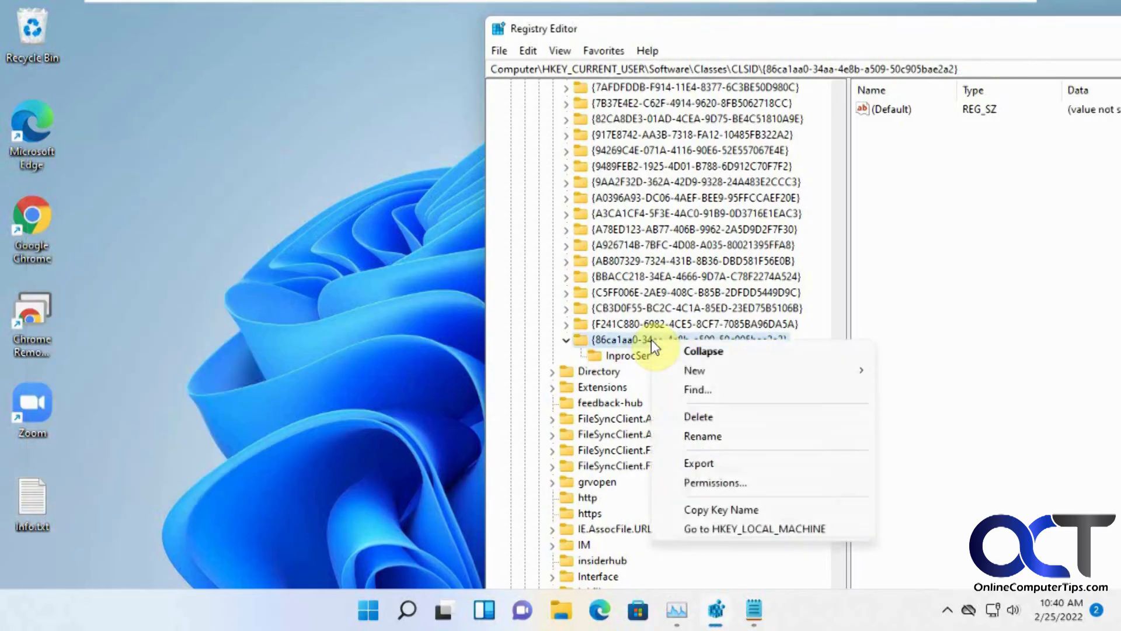
click(705, 418)
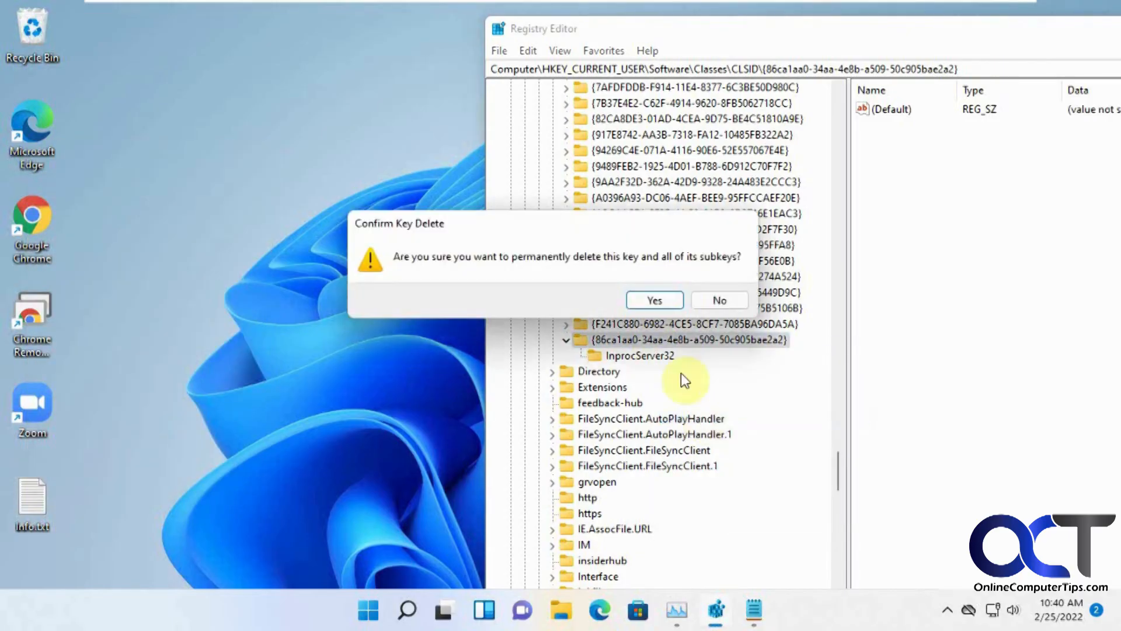
click(654, 299)
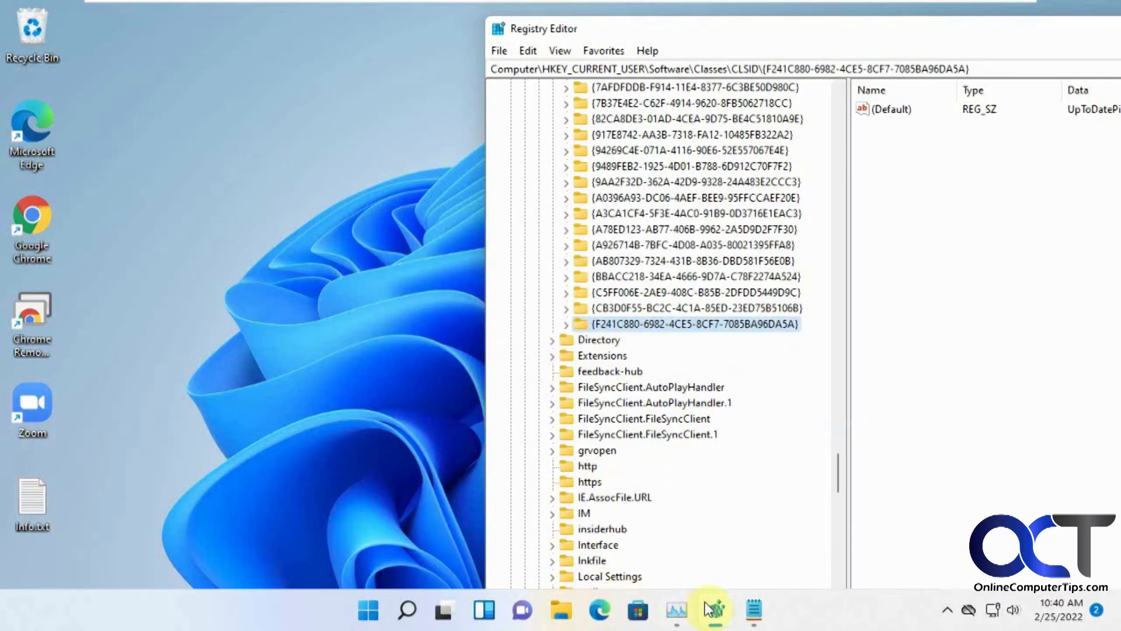
Restart Windows Explorer again from Task Manager, and open the context menu of Info.txt on the desktop to check it
click(677, 609)
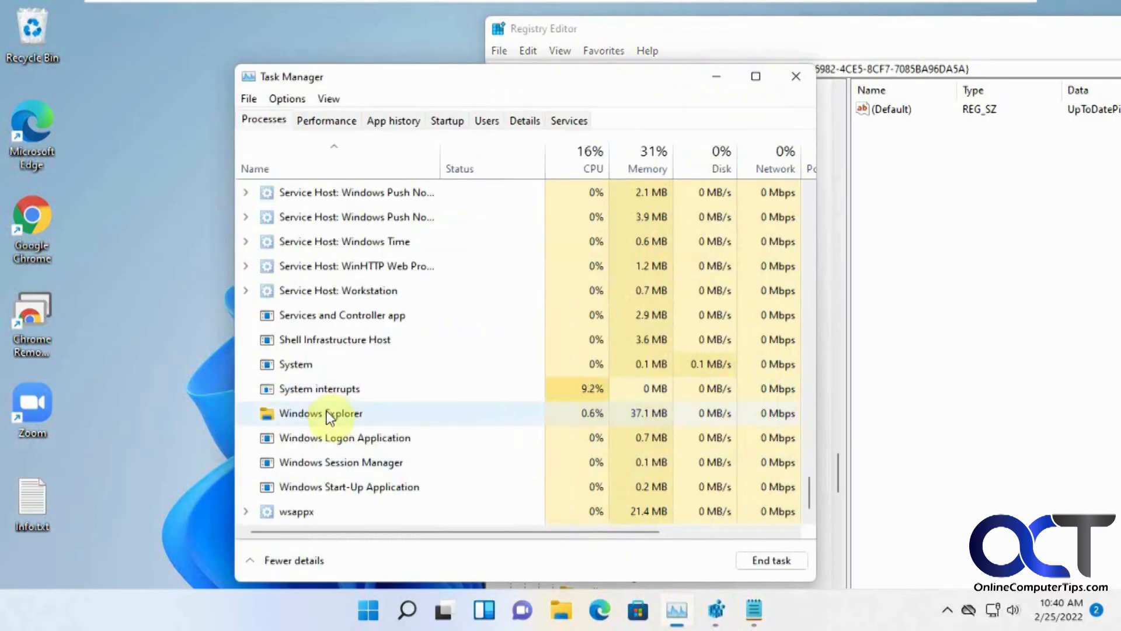
right_click(329, 417)
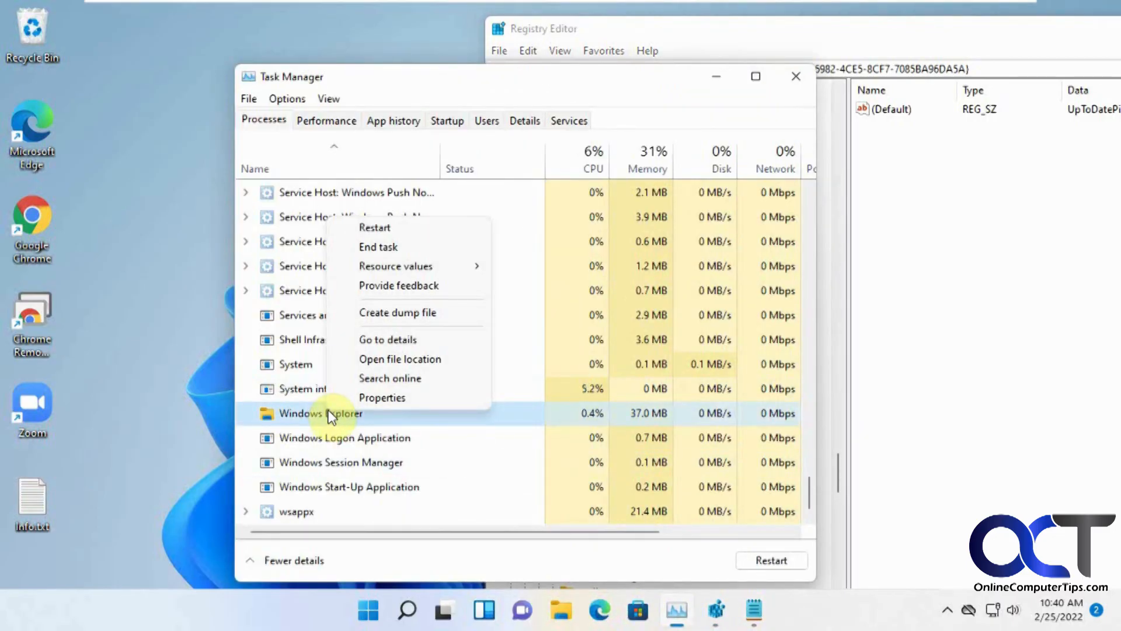
click(378, 229)
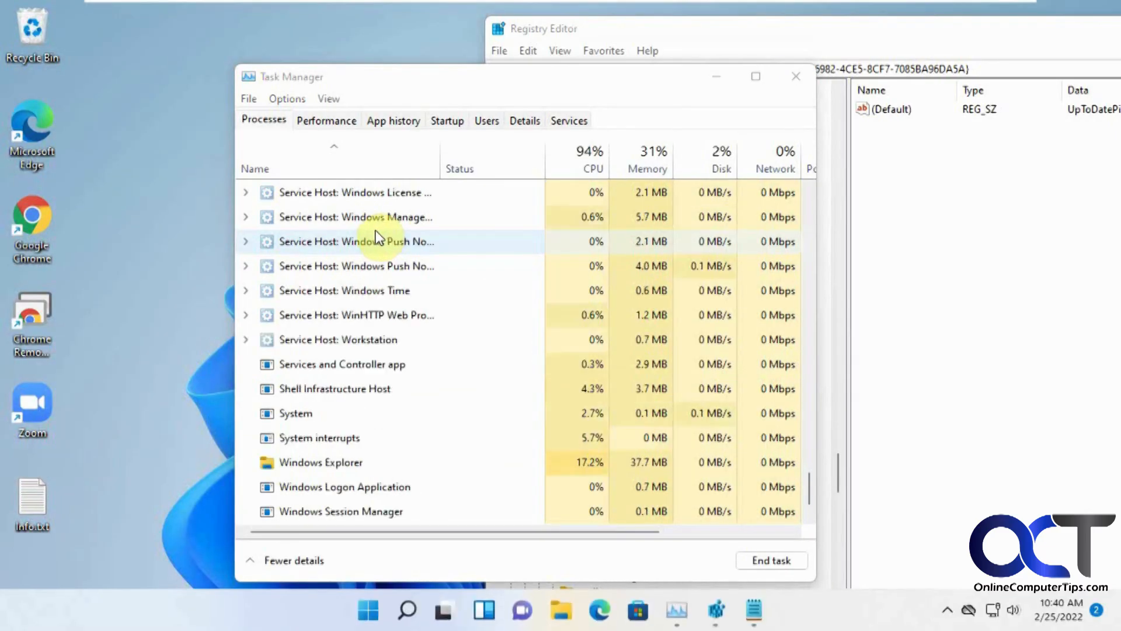
right_click(29, 492)
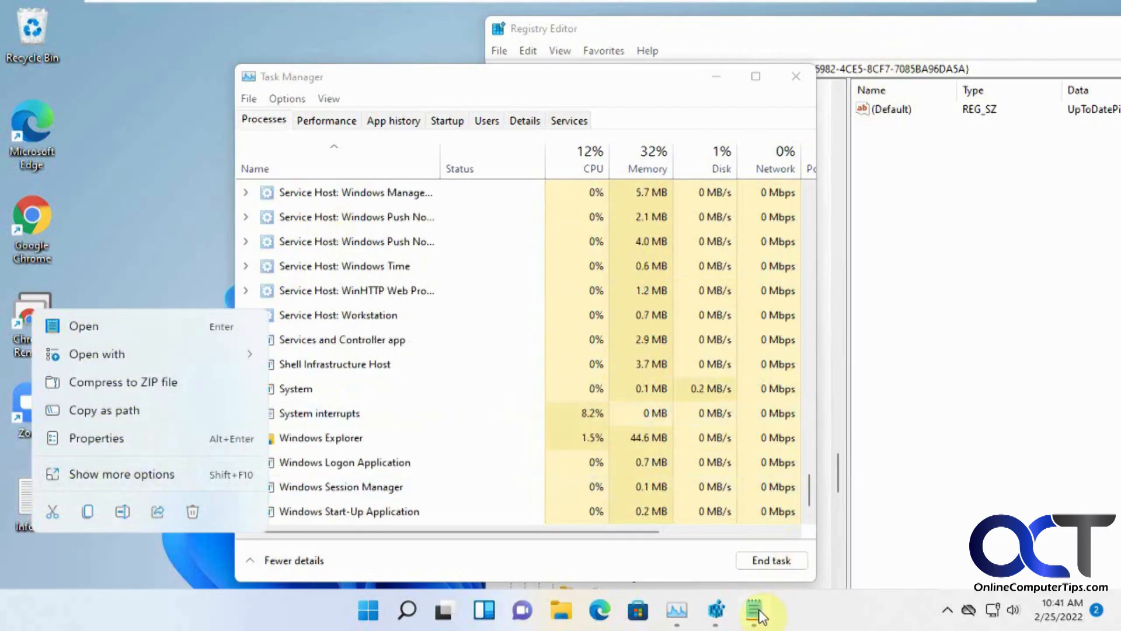
mouse_move(760, 614)
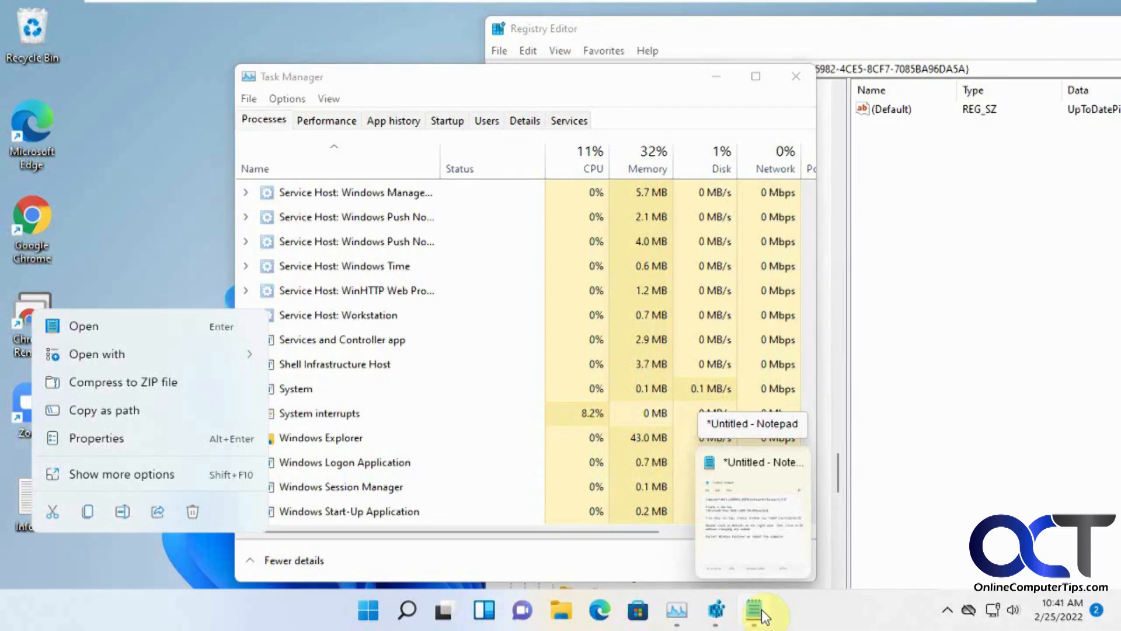